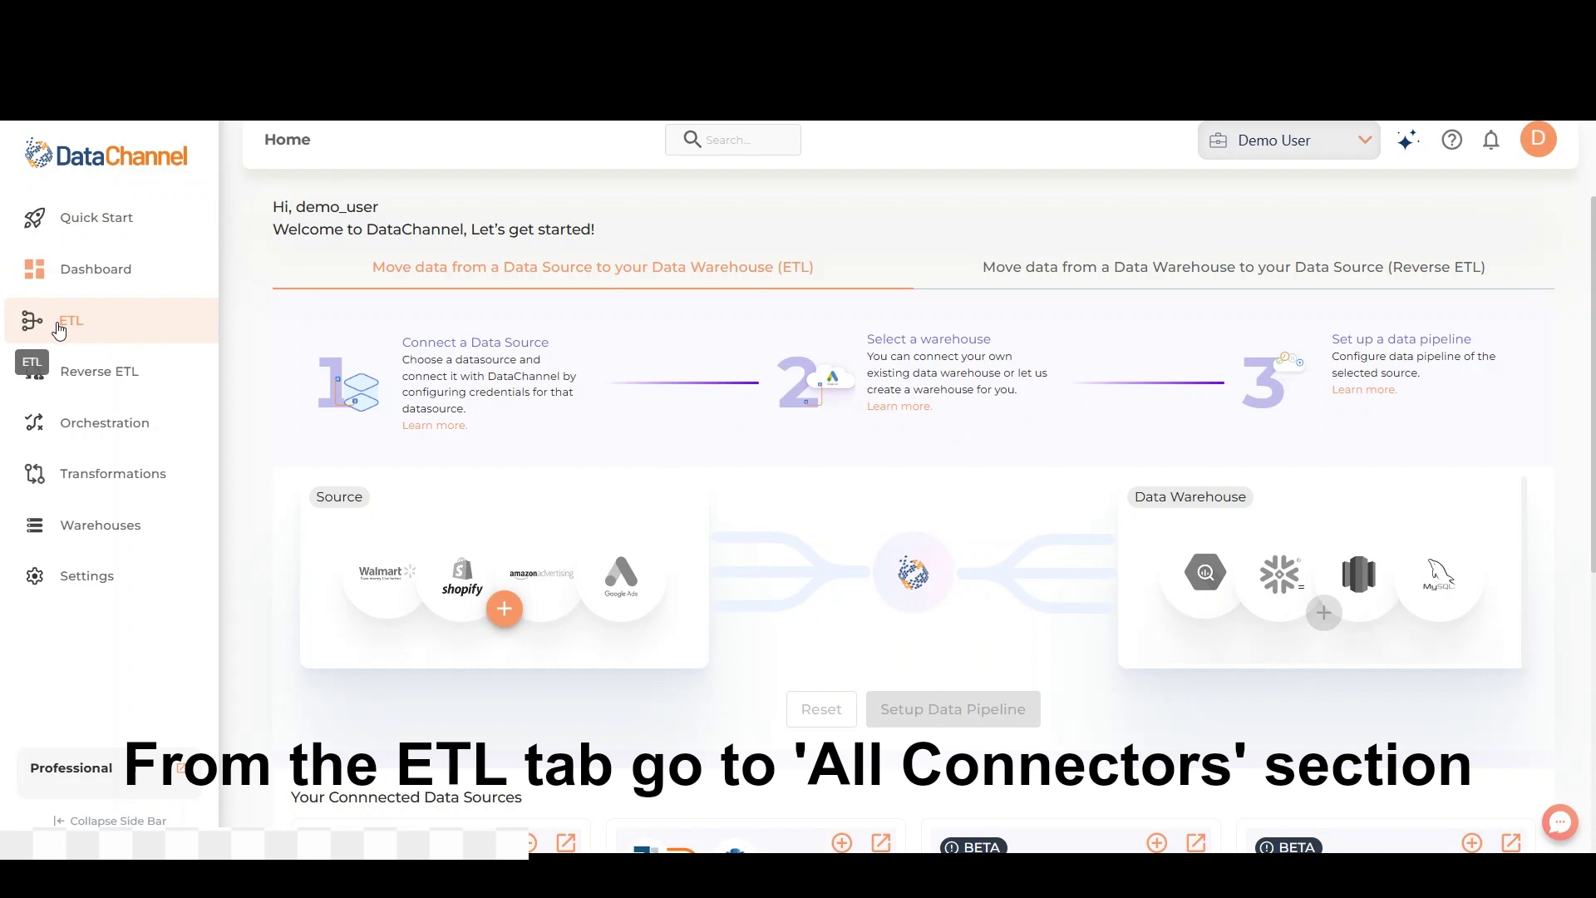
# Step: Open the full connector list from the ETL section and search it for 'Myntra'
pyautogui.click(92, 329)
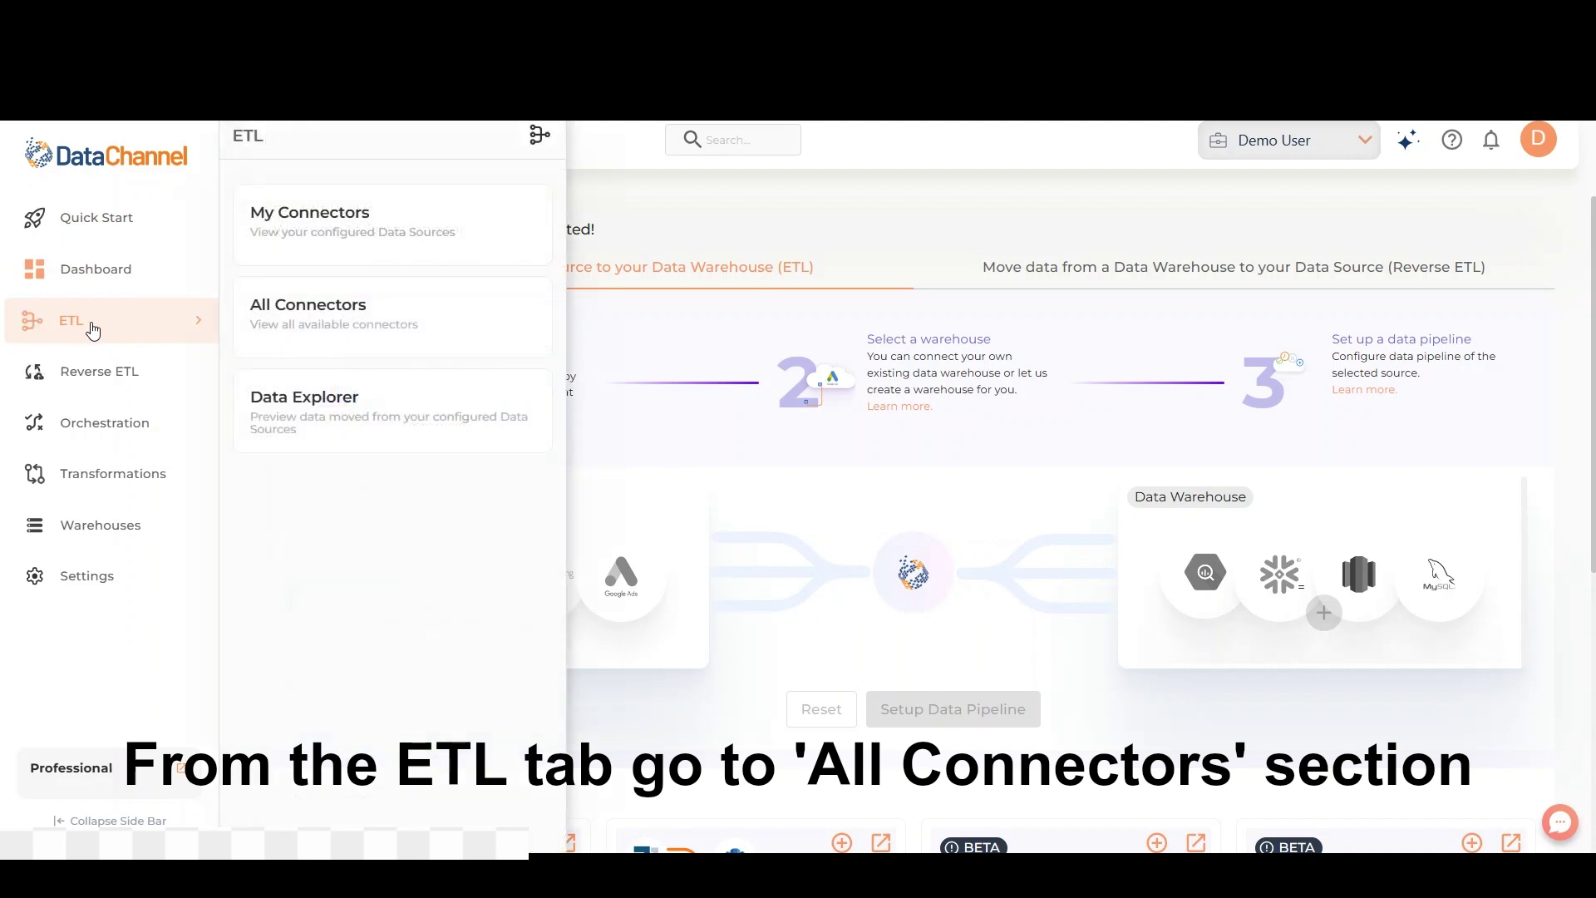
pyautogui.click(274, 330)
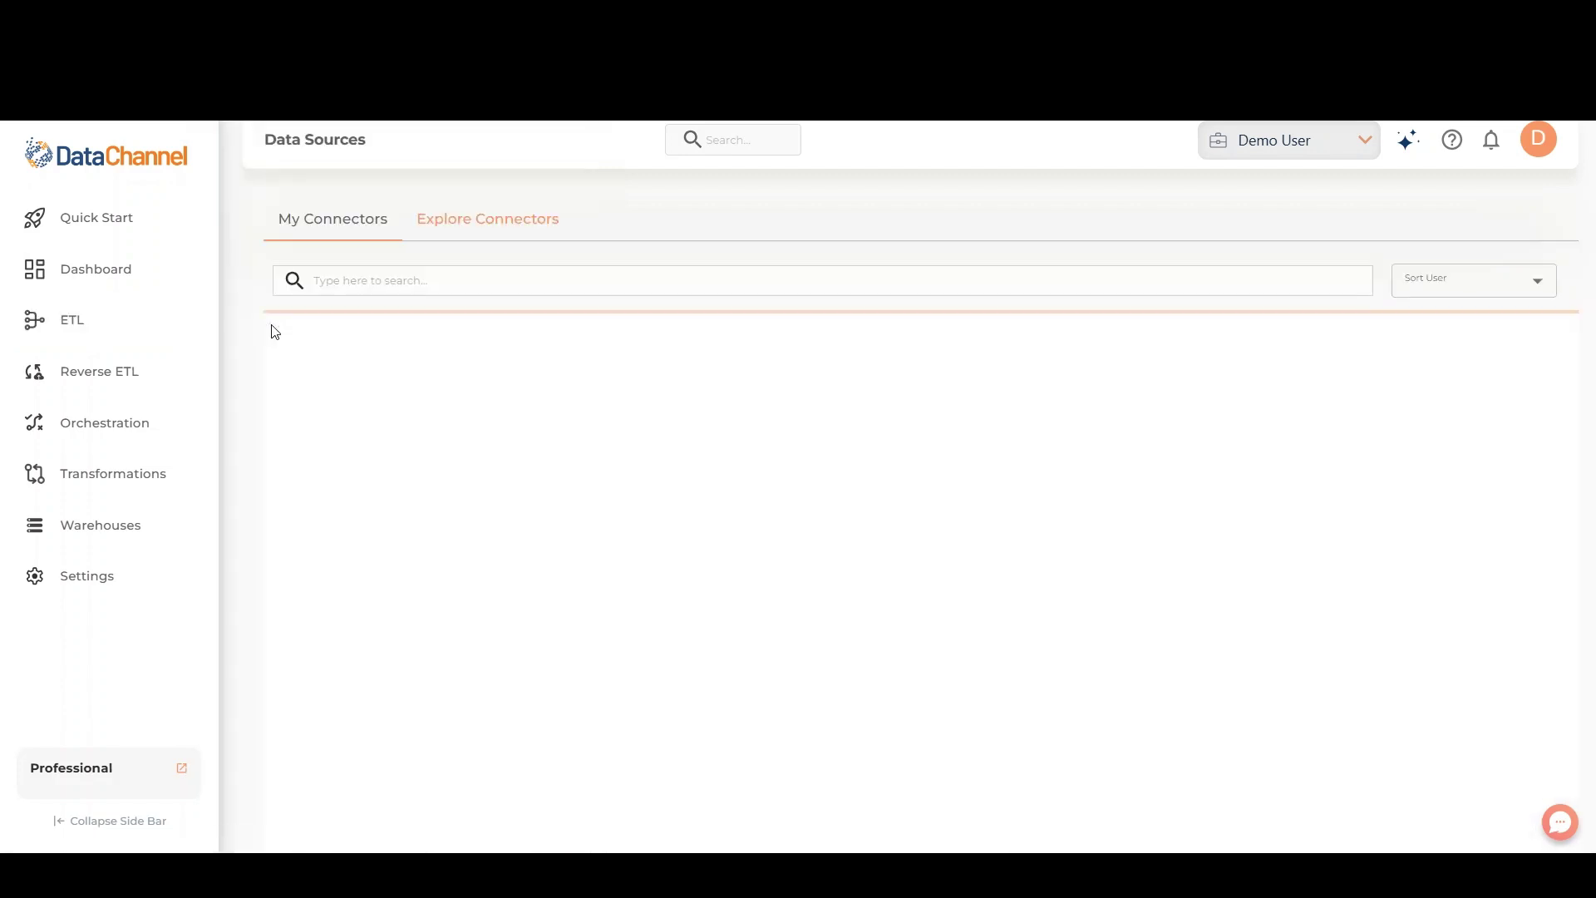
pyautogui.click(355, 281)
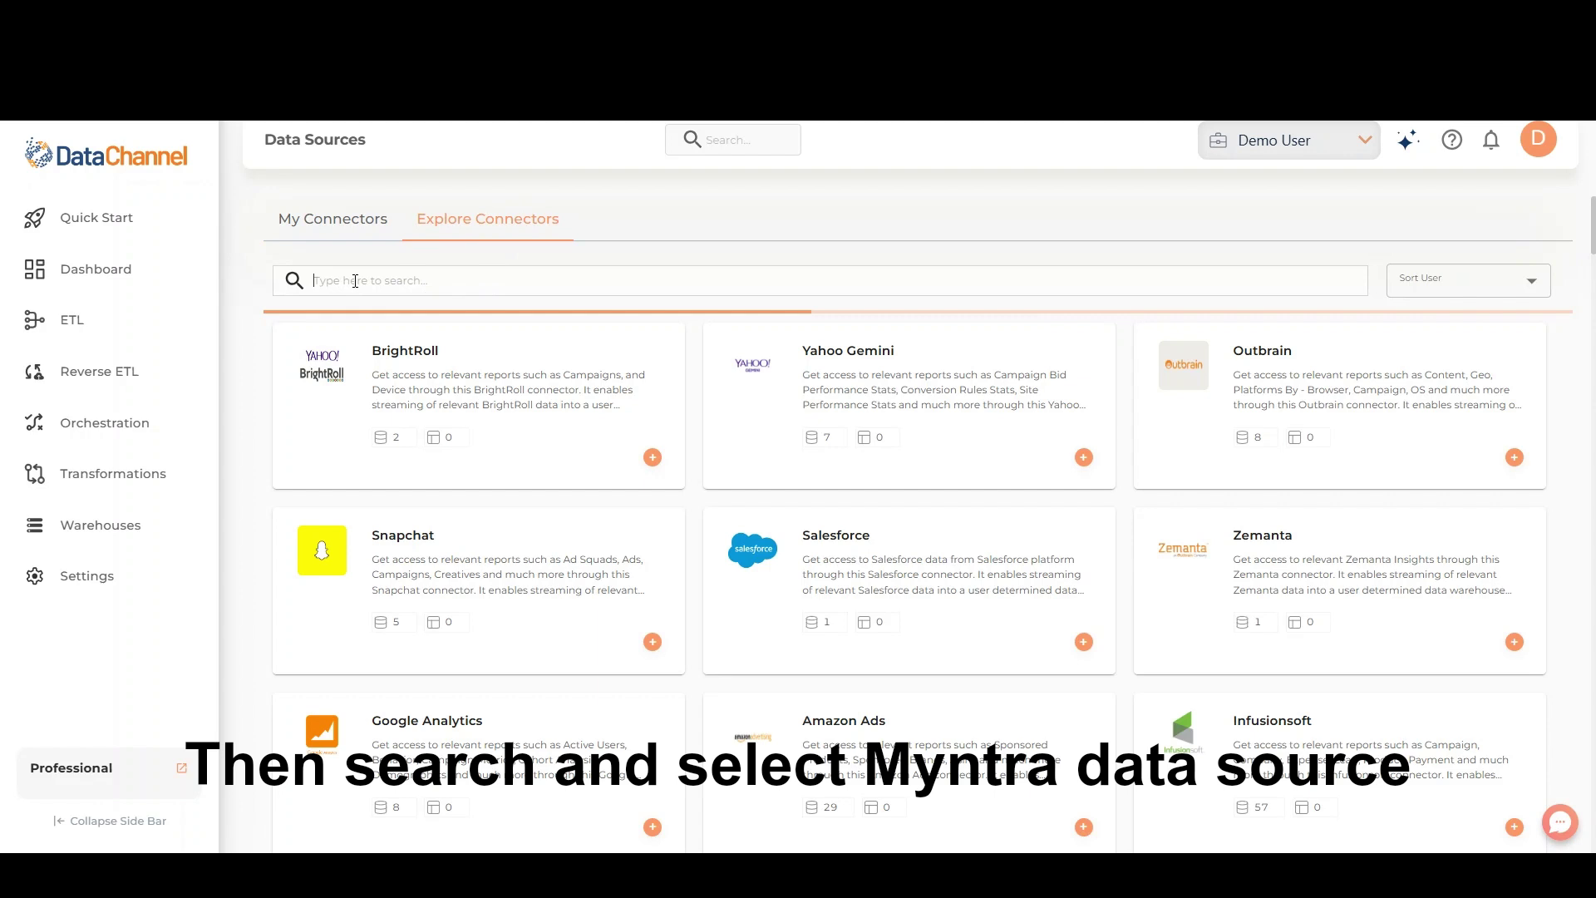
pyautogui.write('Myntra')
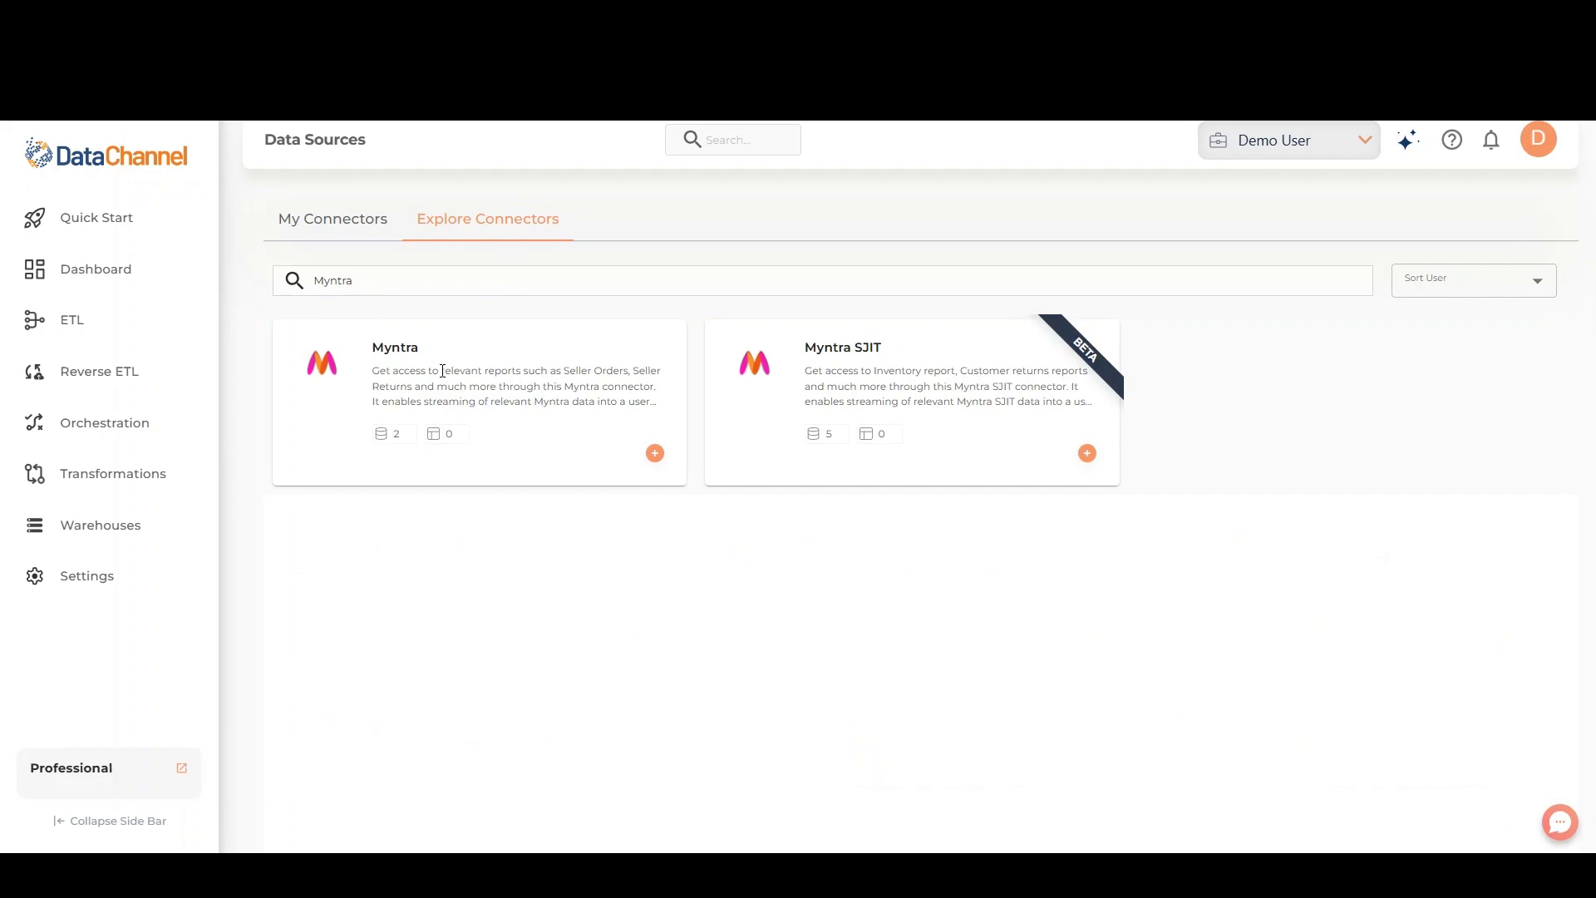
# Step: Open the Myntra connector and save Demo- Azure warehouse as its destination
pyautogui.click(438, 402)
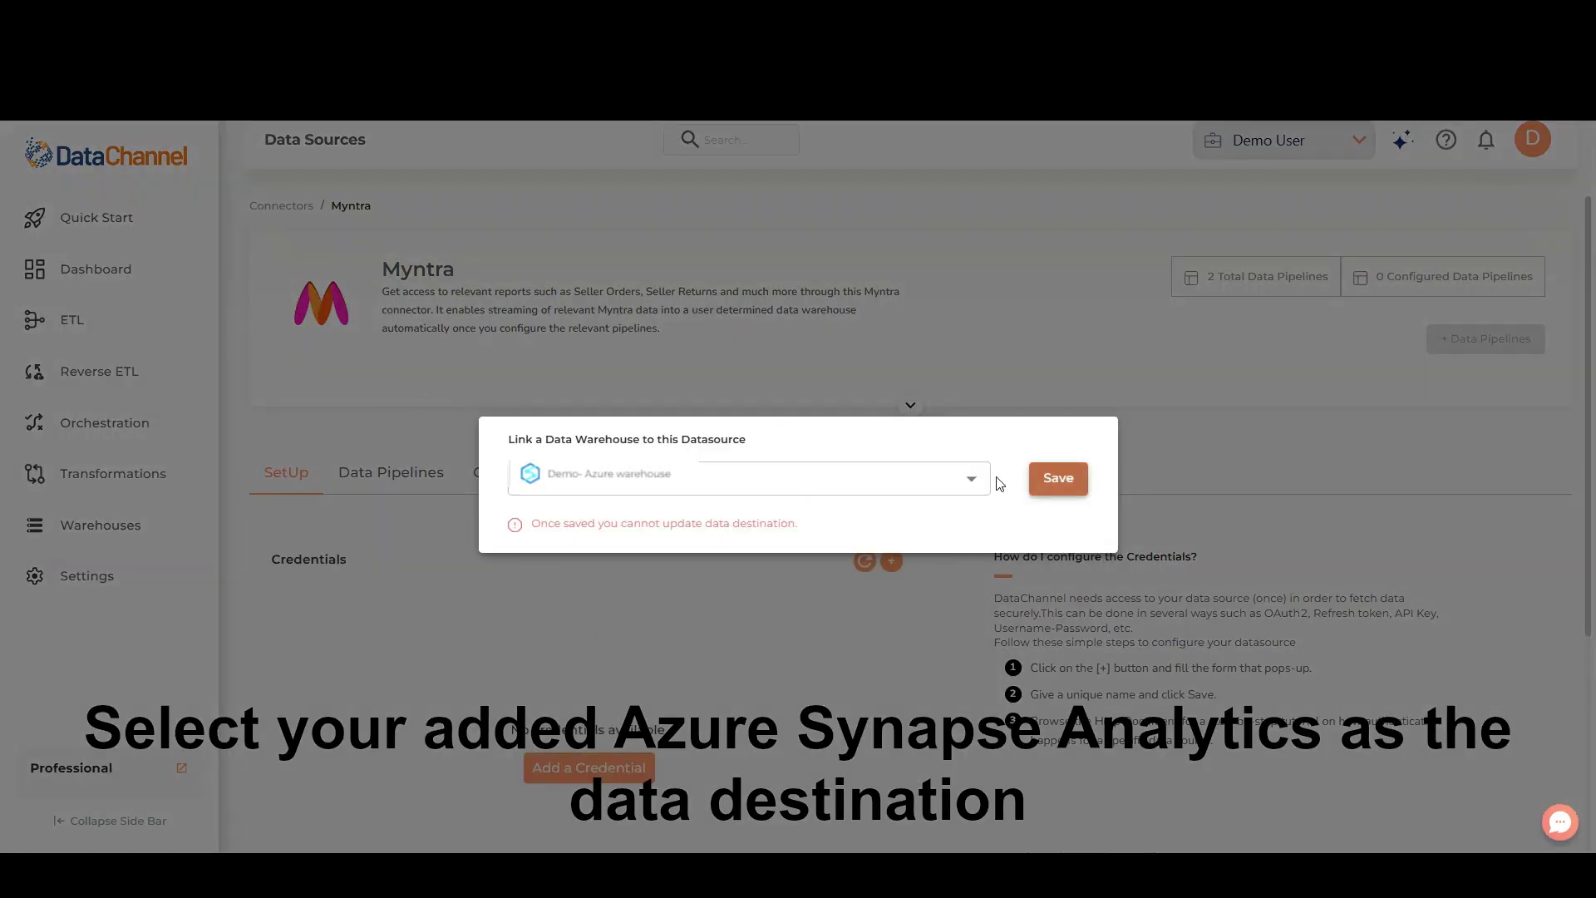
pyautogui.click(1074, 478)
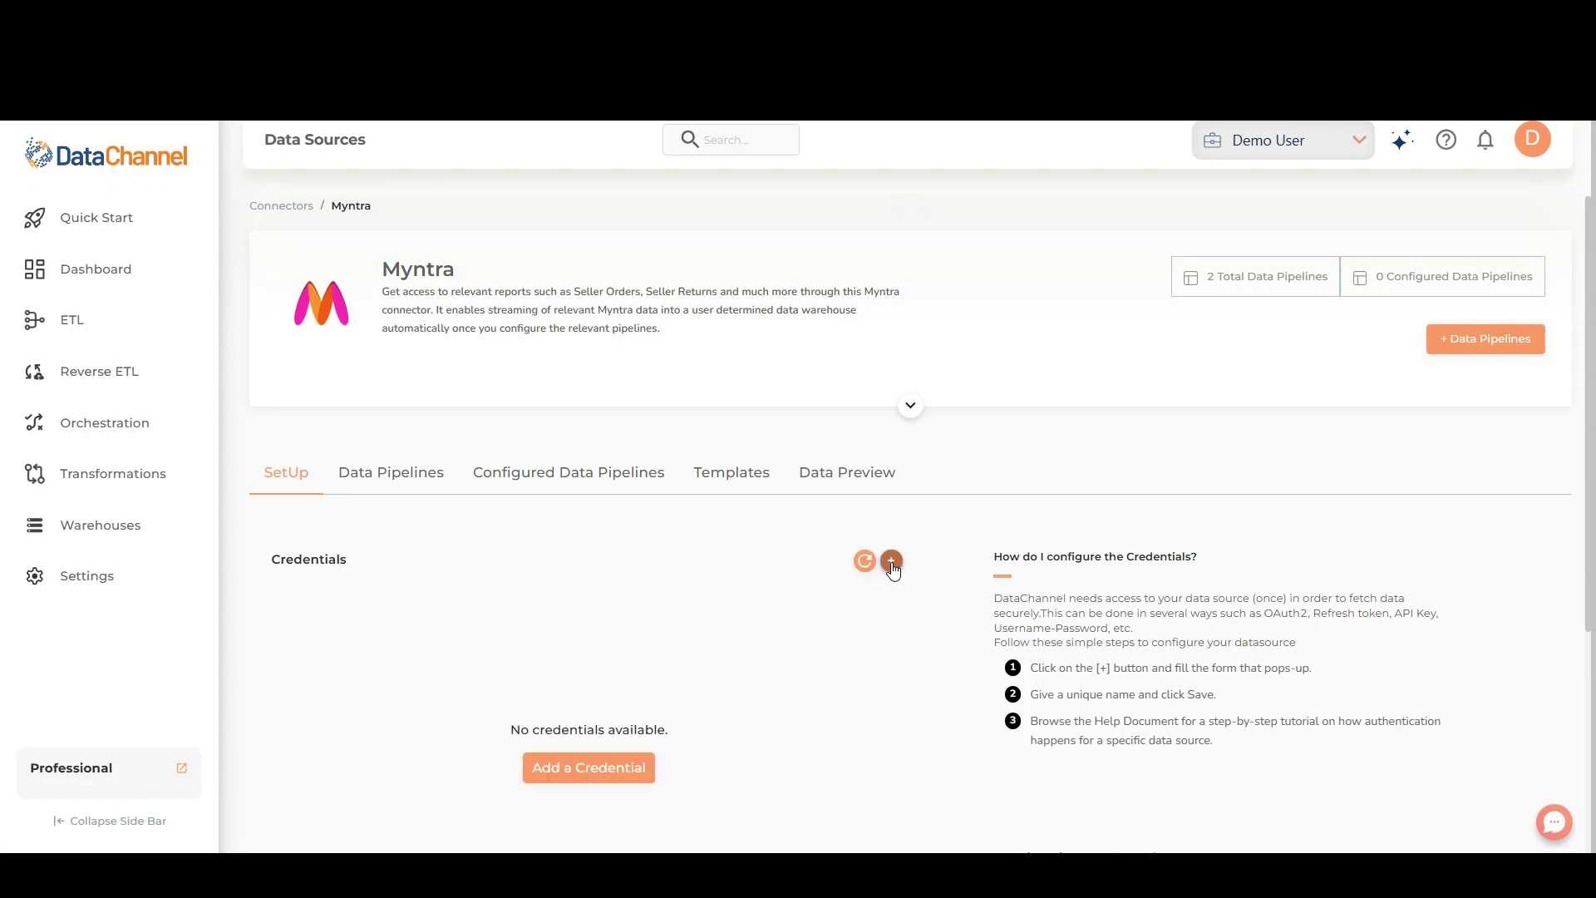
# Step: Add a Myntra credential named 'Demo', enter the secret key and merchant ID, and save it
pyautogui.click(891, 563)
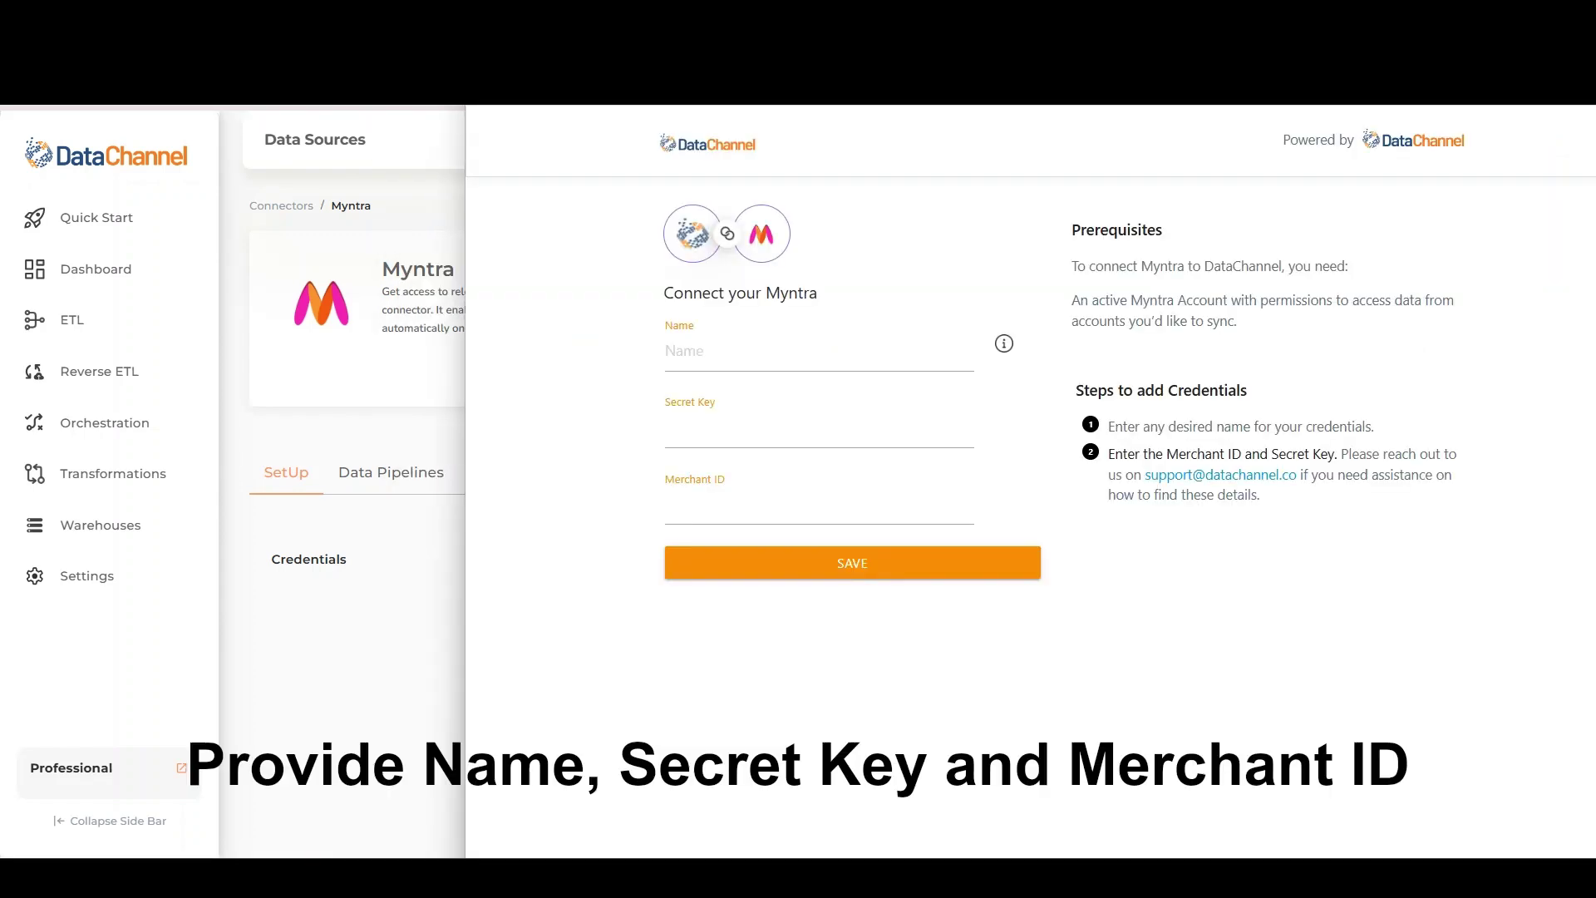
pyautogui.click(748, 353)
pyautogui.write('Demo')
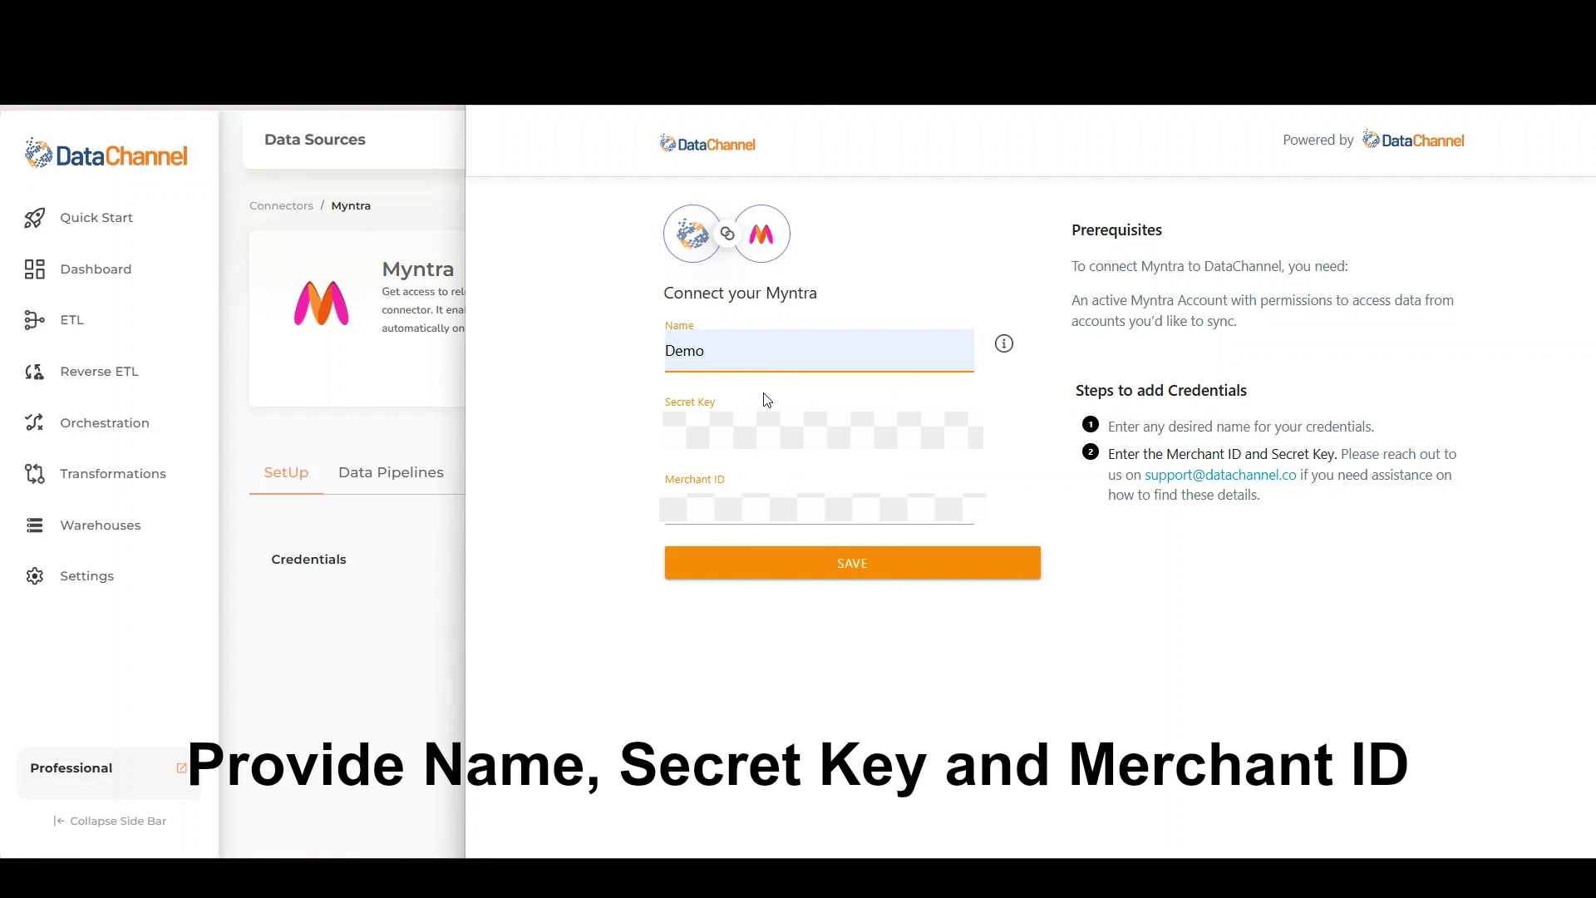
pyautogui.click(819, 562)
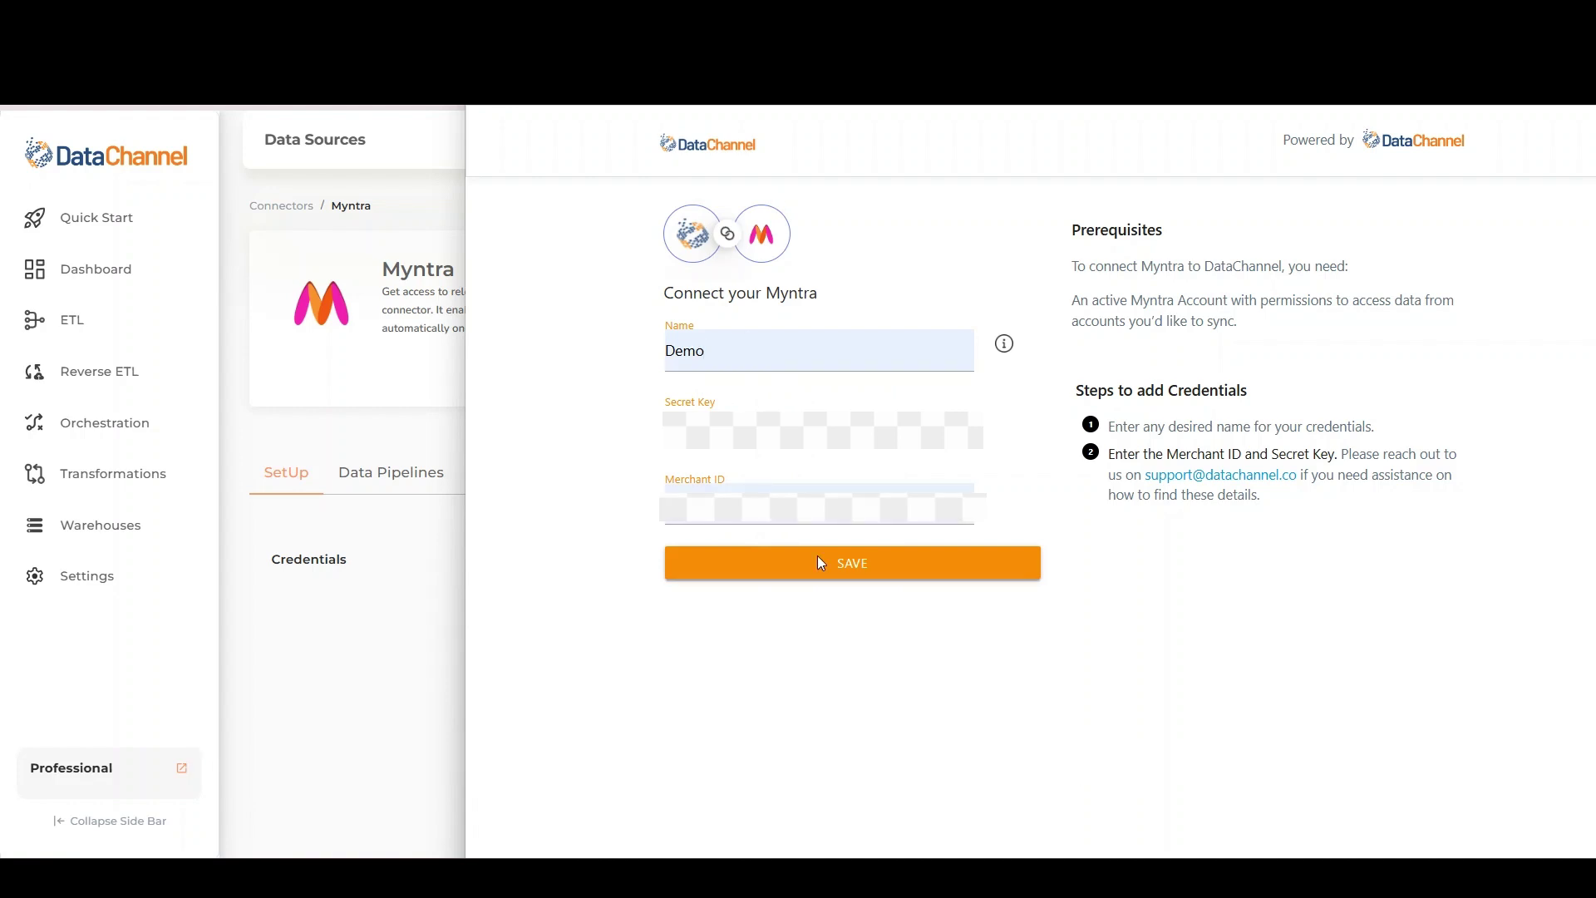
pyautogui.click(819, 563)
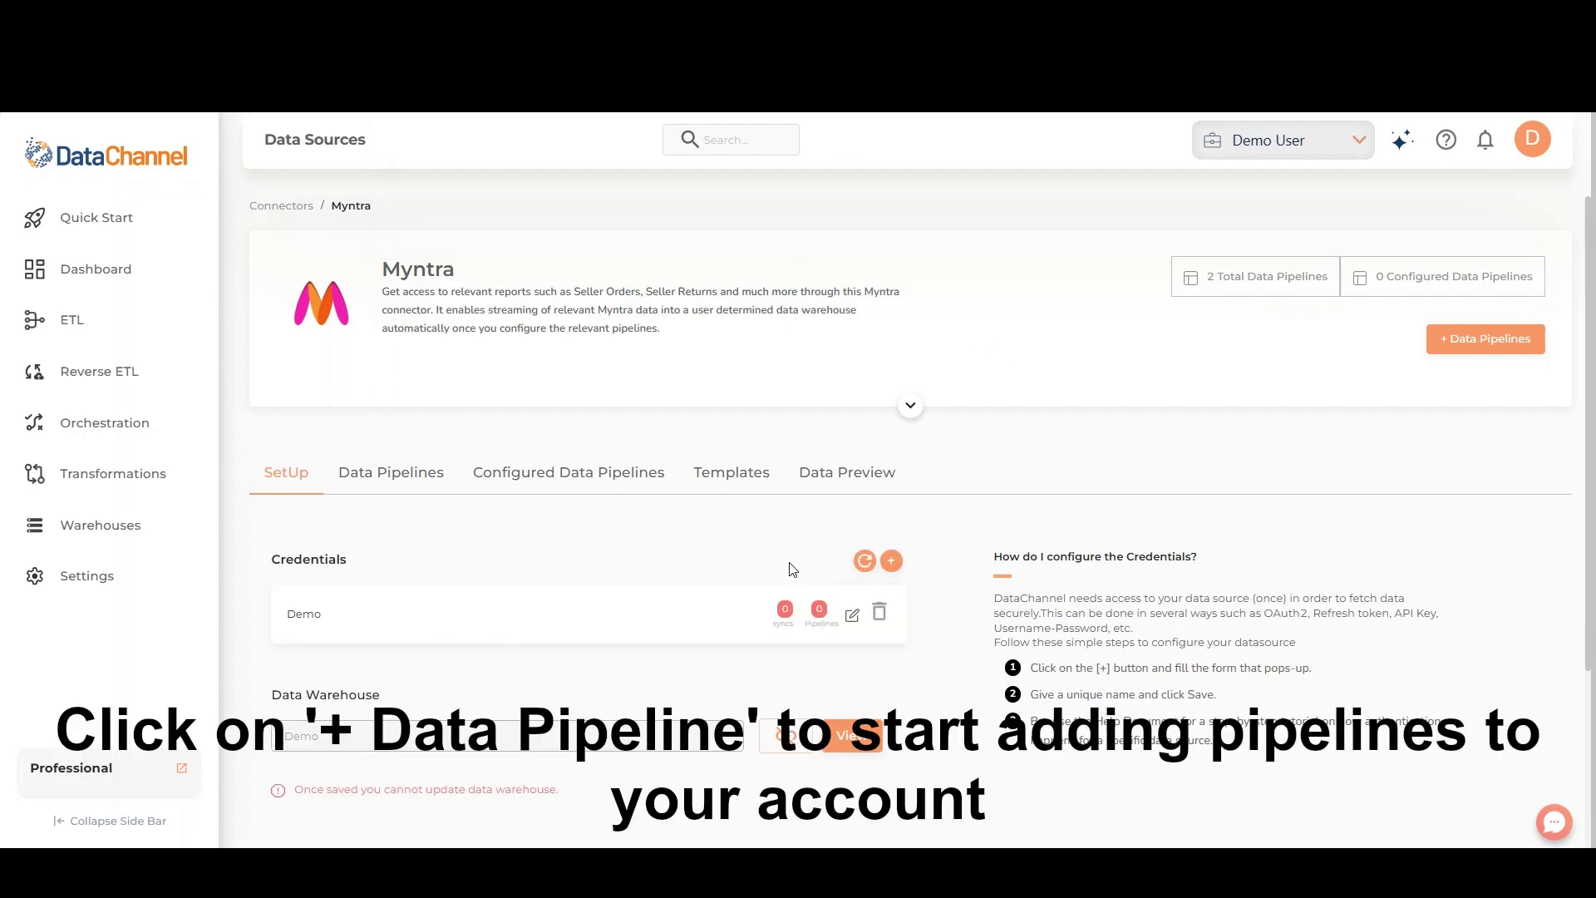
# Step: Create a new data pipeline using the Demo credential and the Seller Orders pipeline
pyautogui.click(1426, 356)
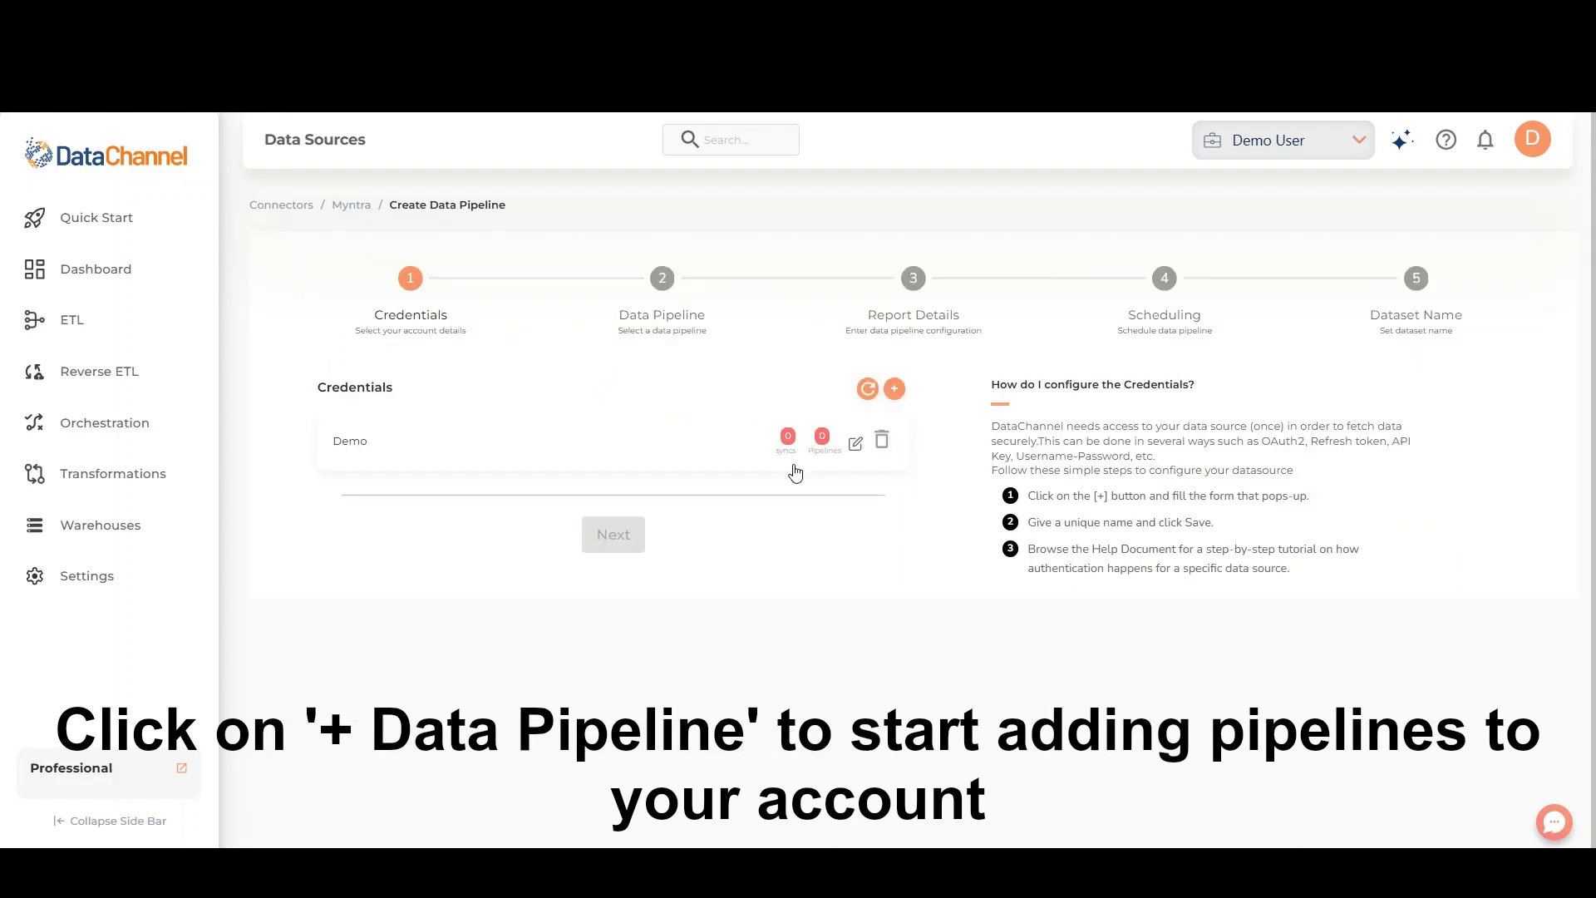
pyautogui.click(648, 461)
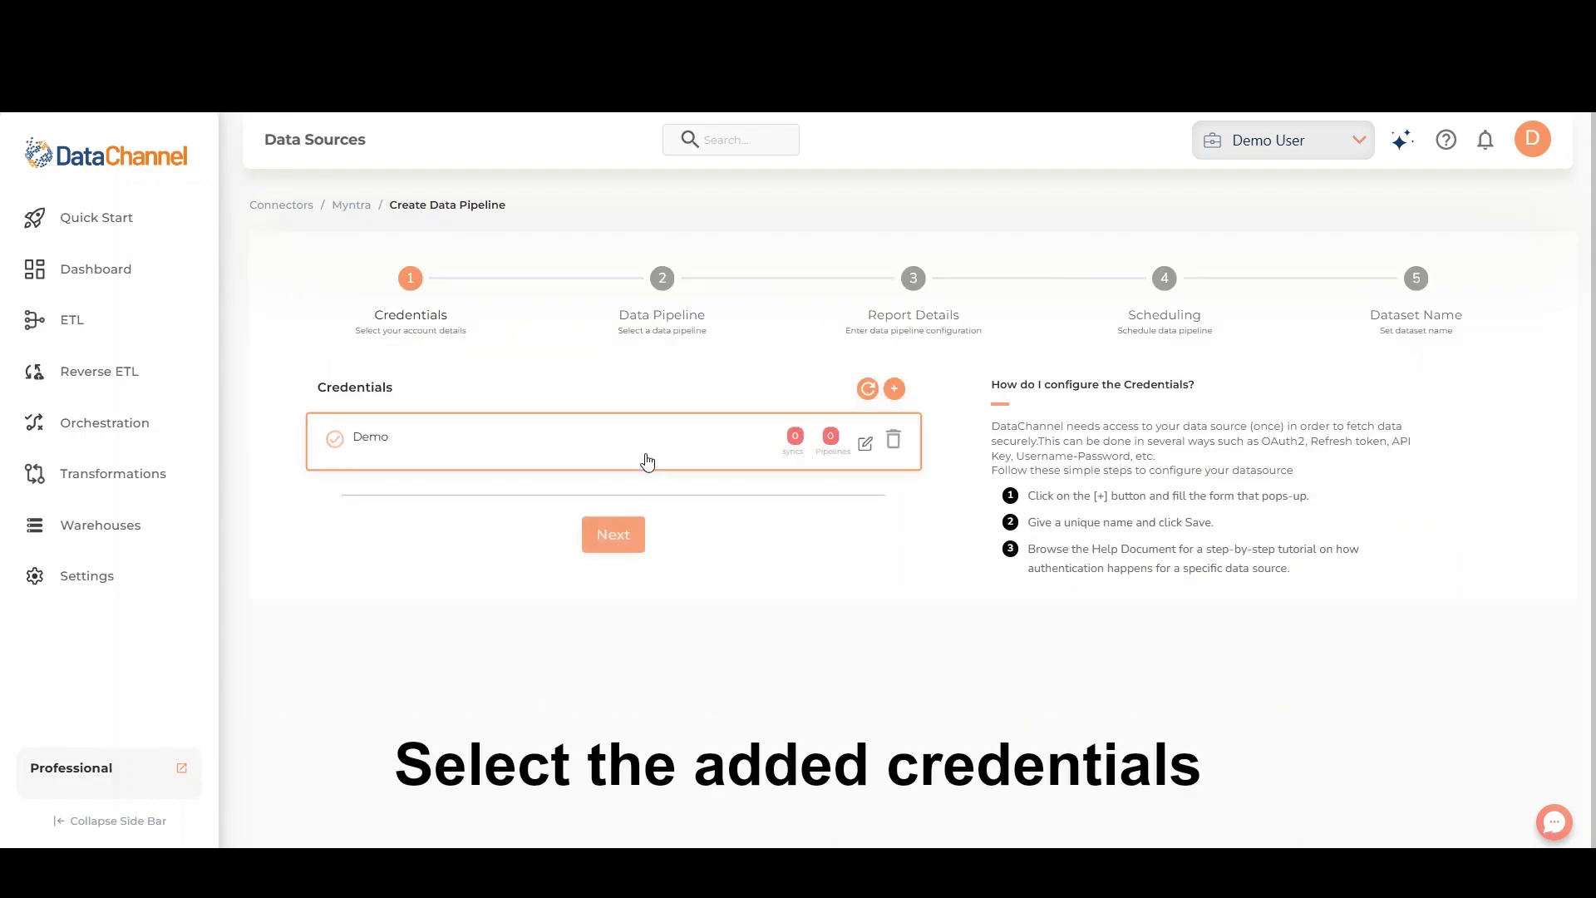
pyautogui.click(614, 536)
pyautogui.click(614, 541)
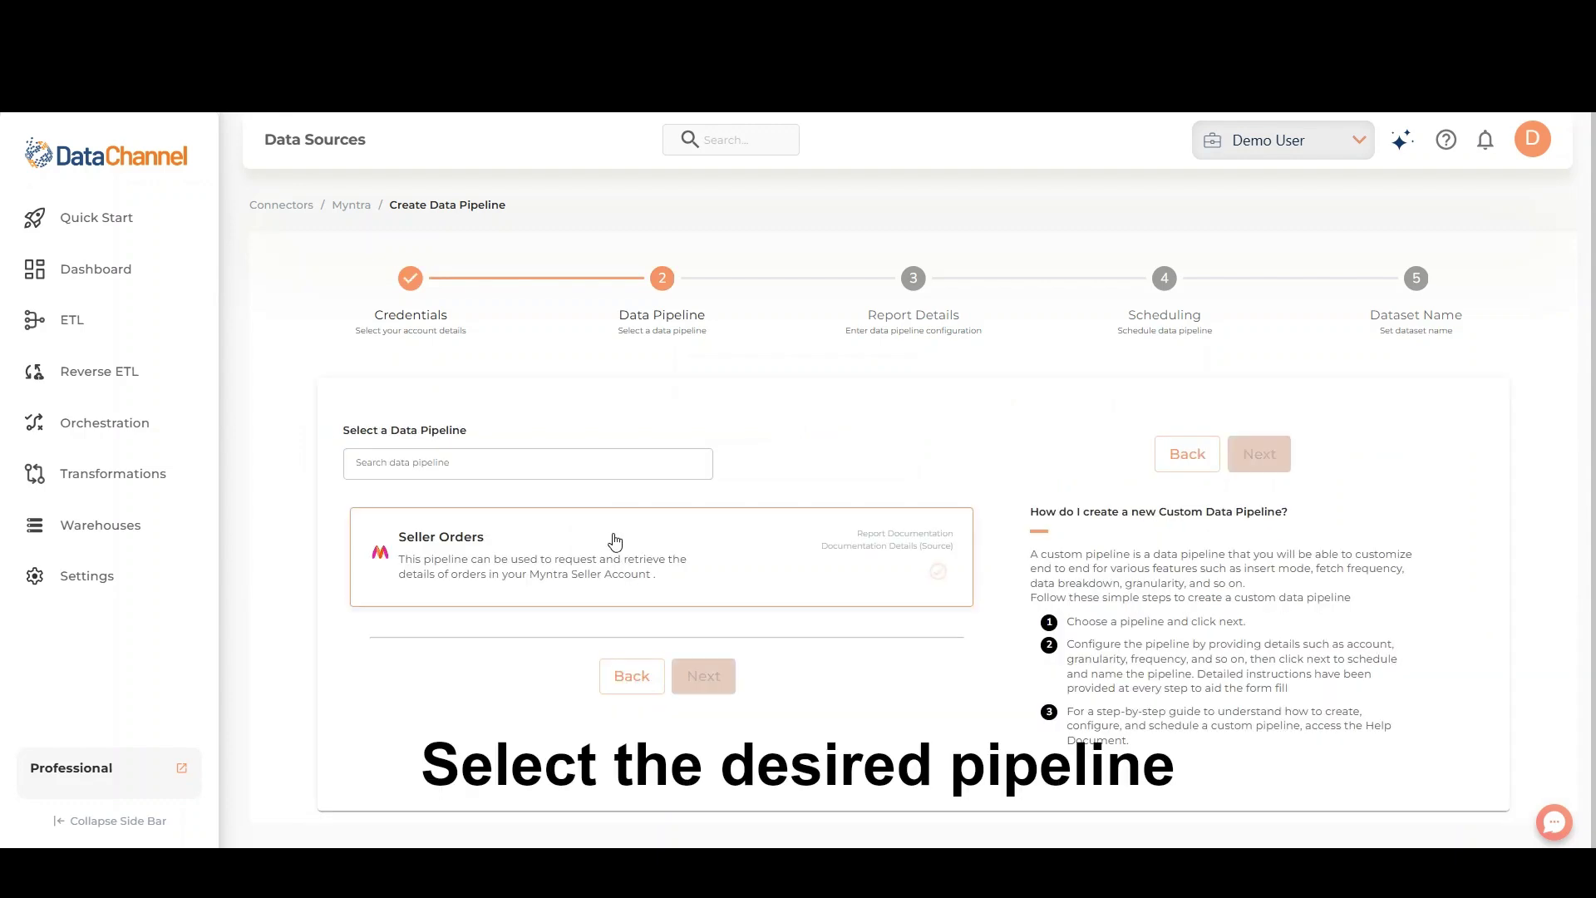
pyautogui.click(713, 679)
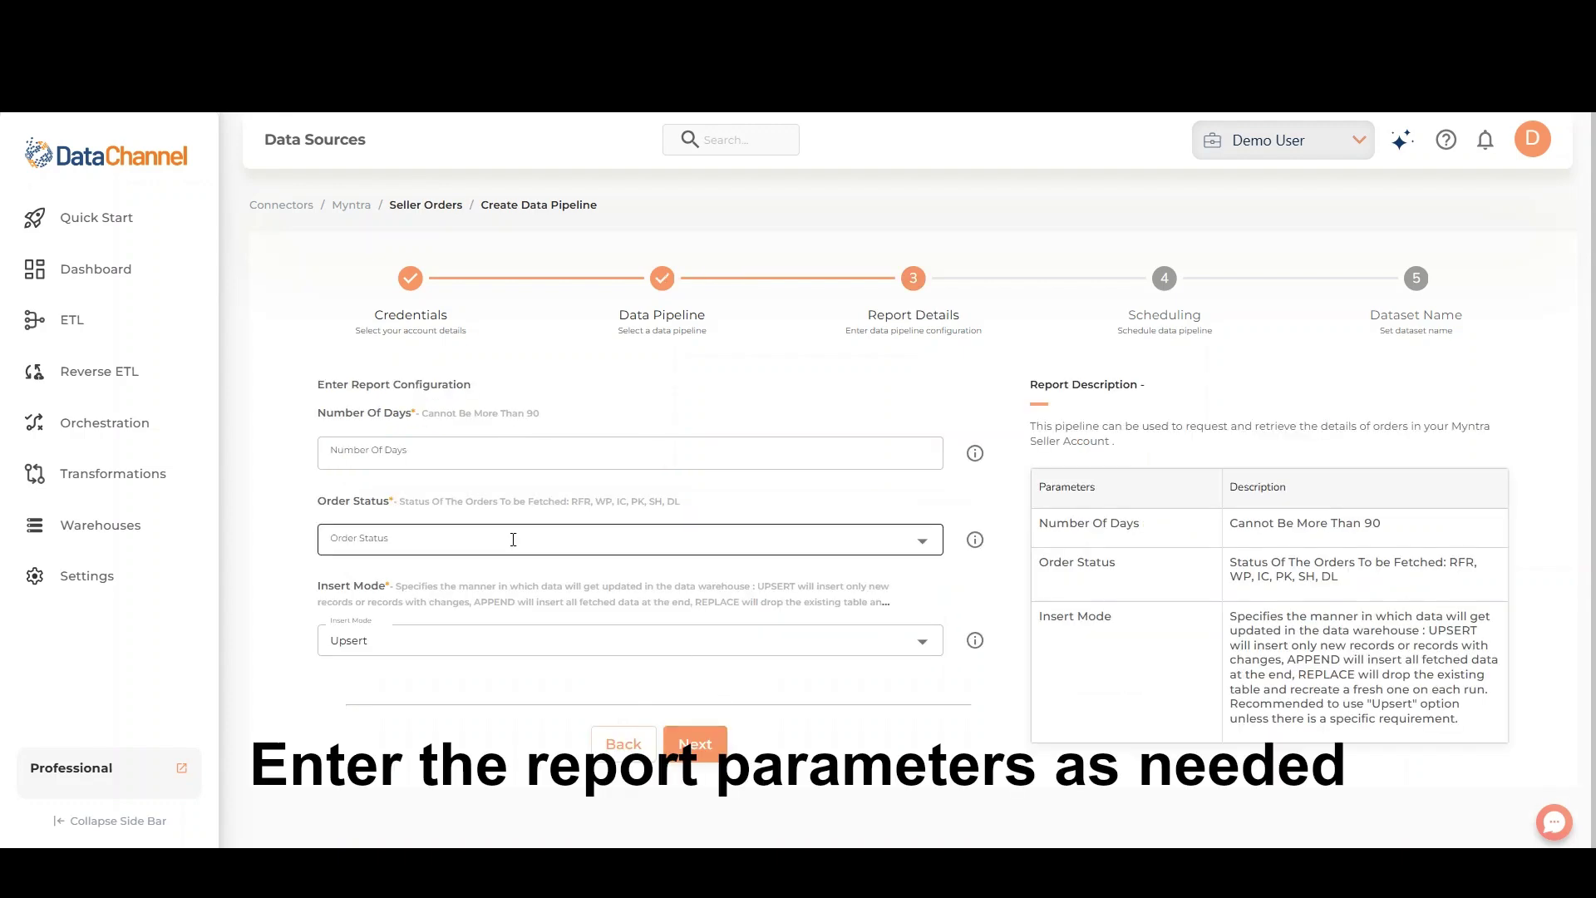
# Step: Set Number Of Days to 10, Order Status to WP, SH and DL, and Insert Mode to Replace
pyautogui.click(490, 457)
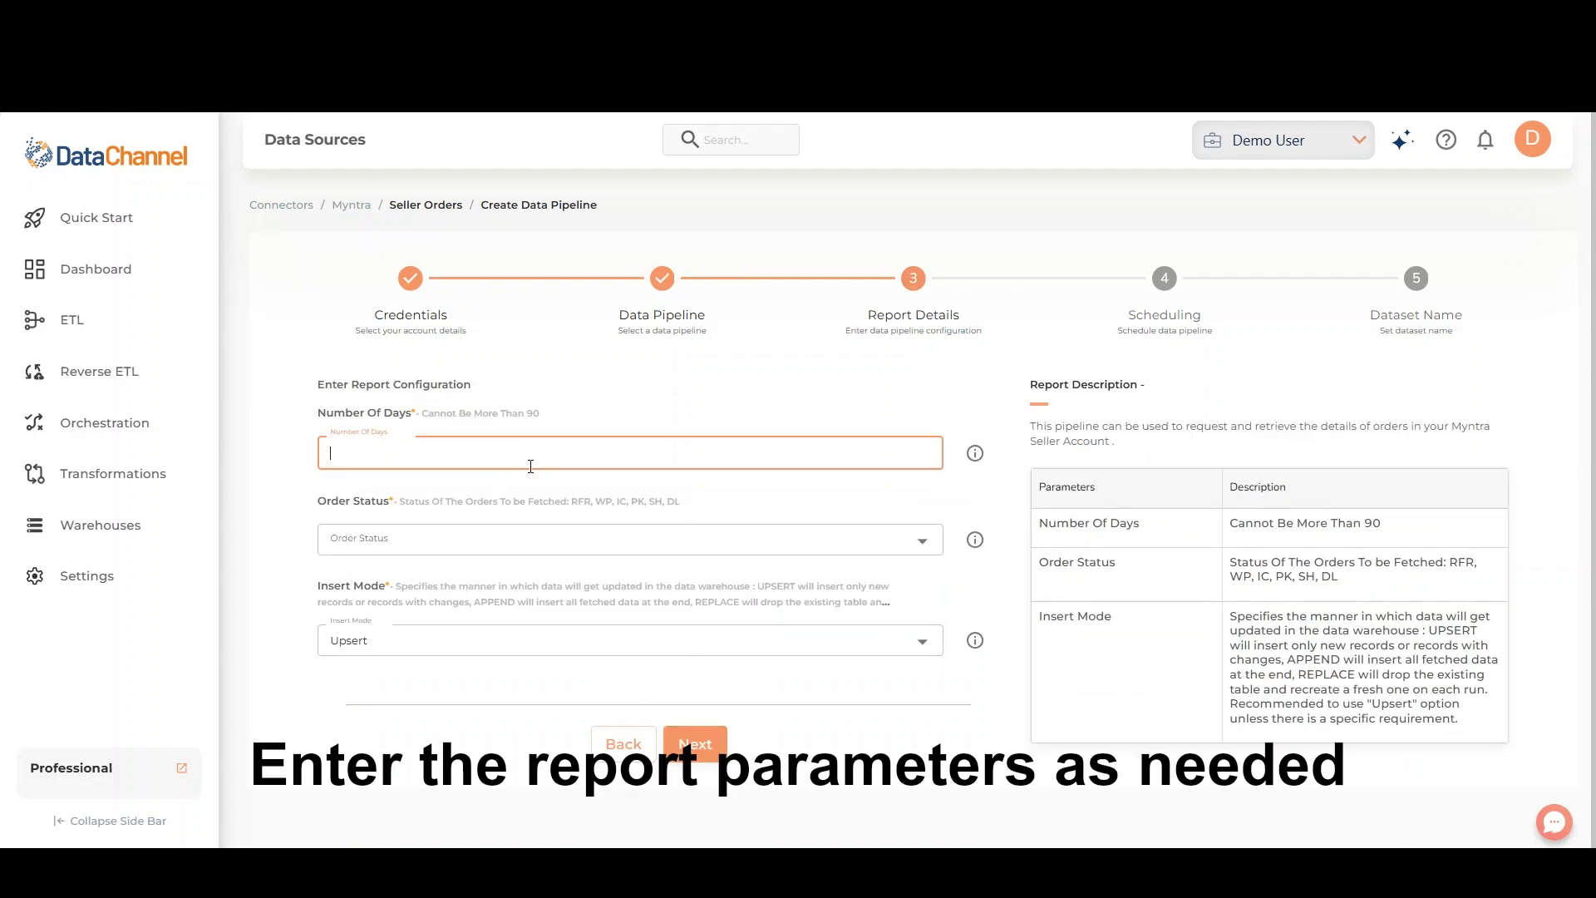
pyautogui.write('10')
pyautogui.click(539, 542)
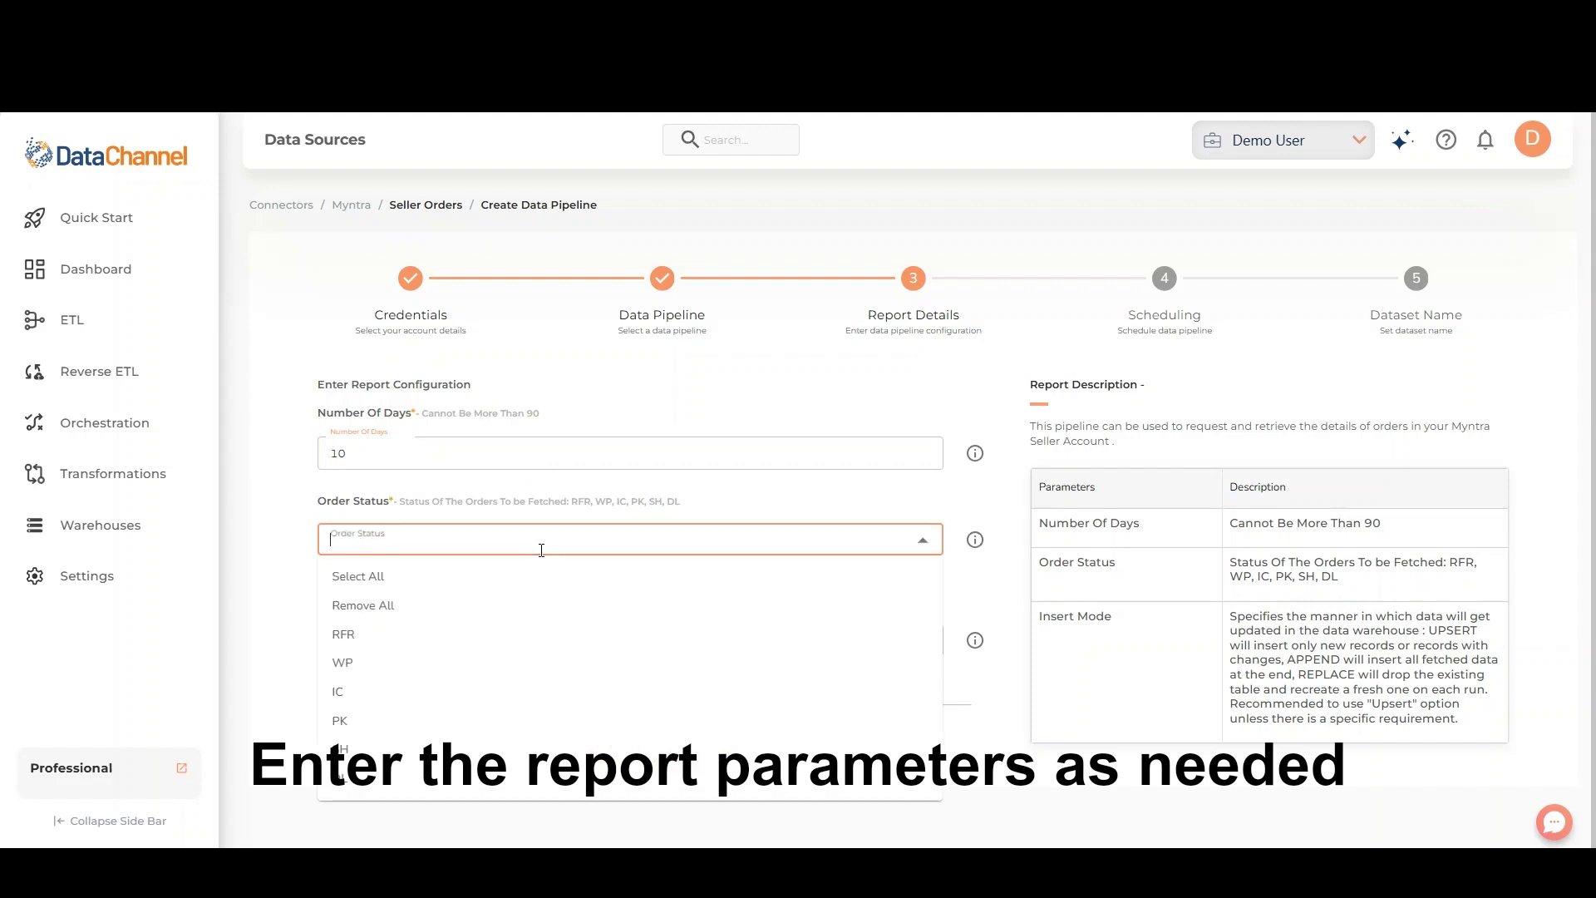
pyautogui.click(429, 665)
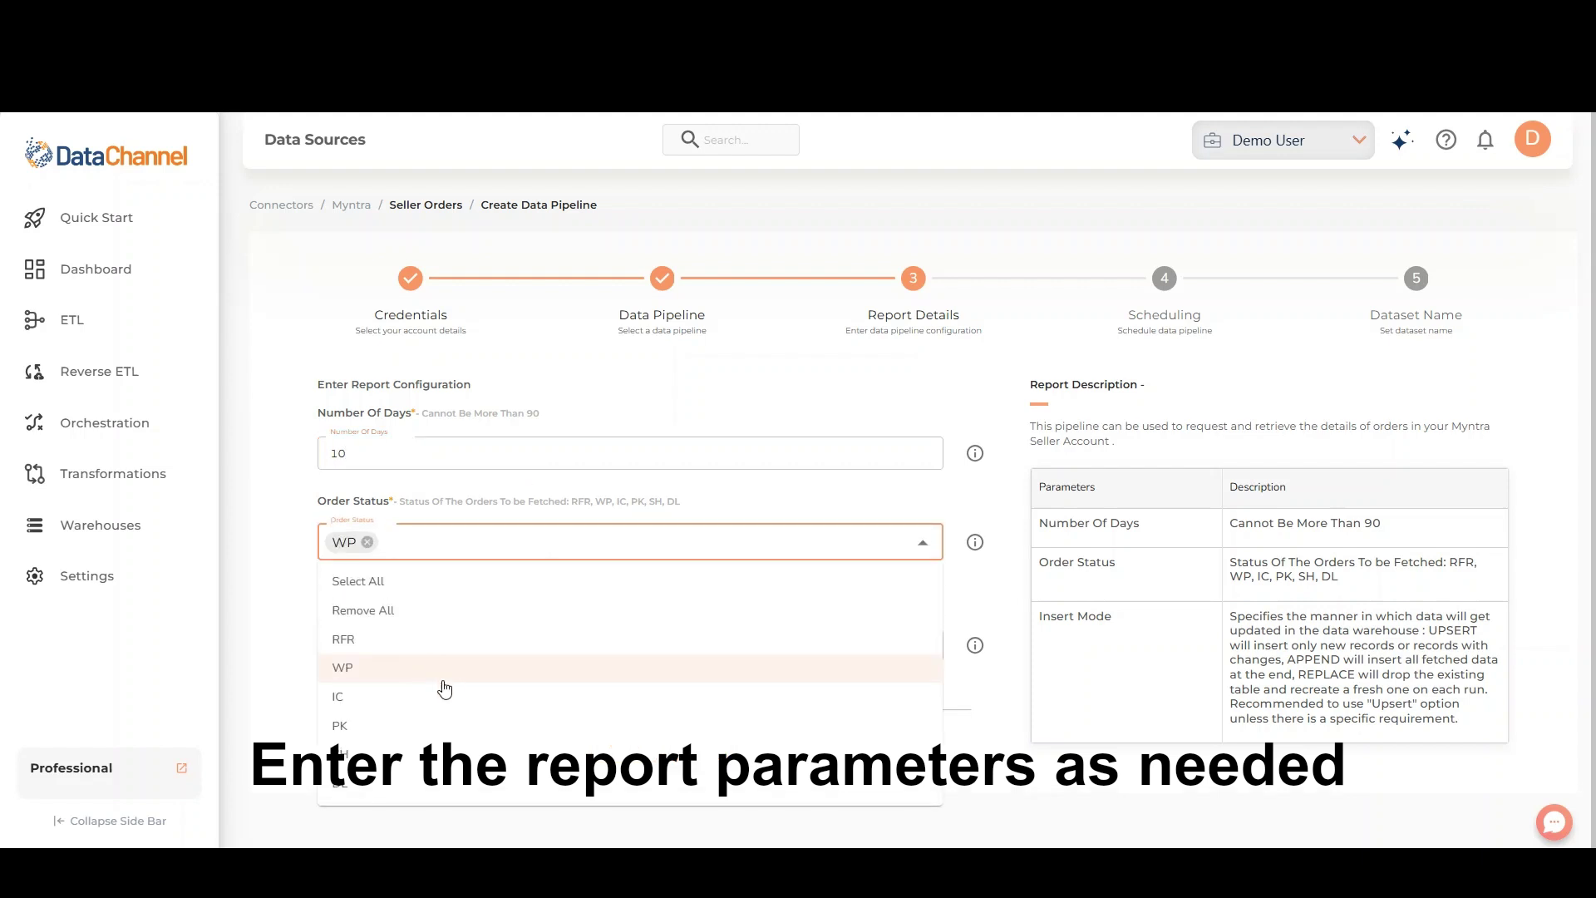
pyautogui.click(409, 760)
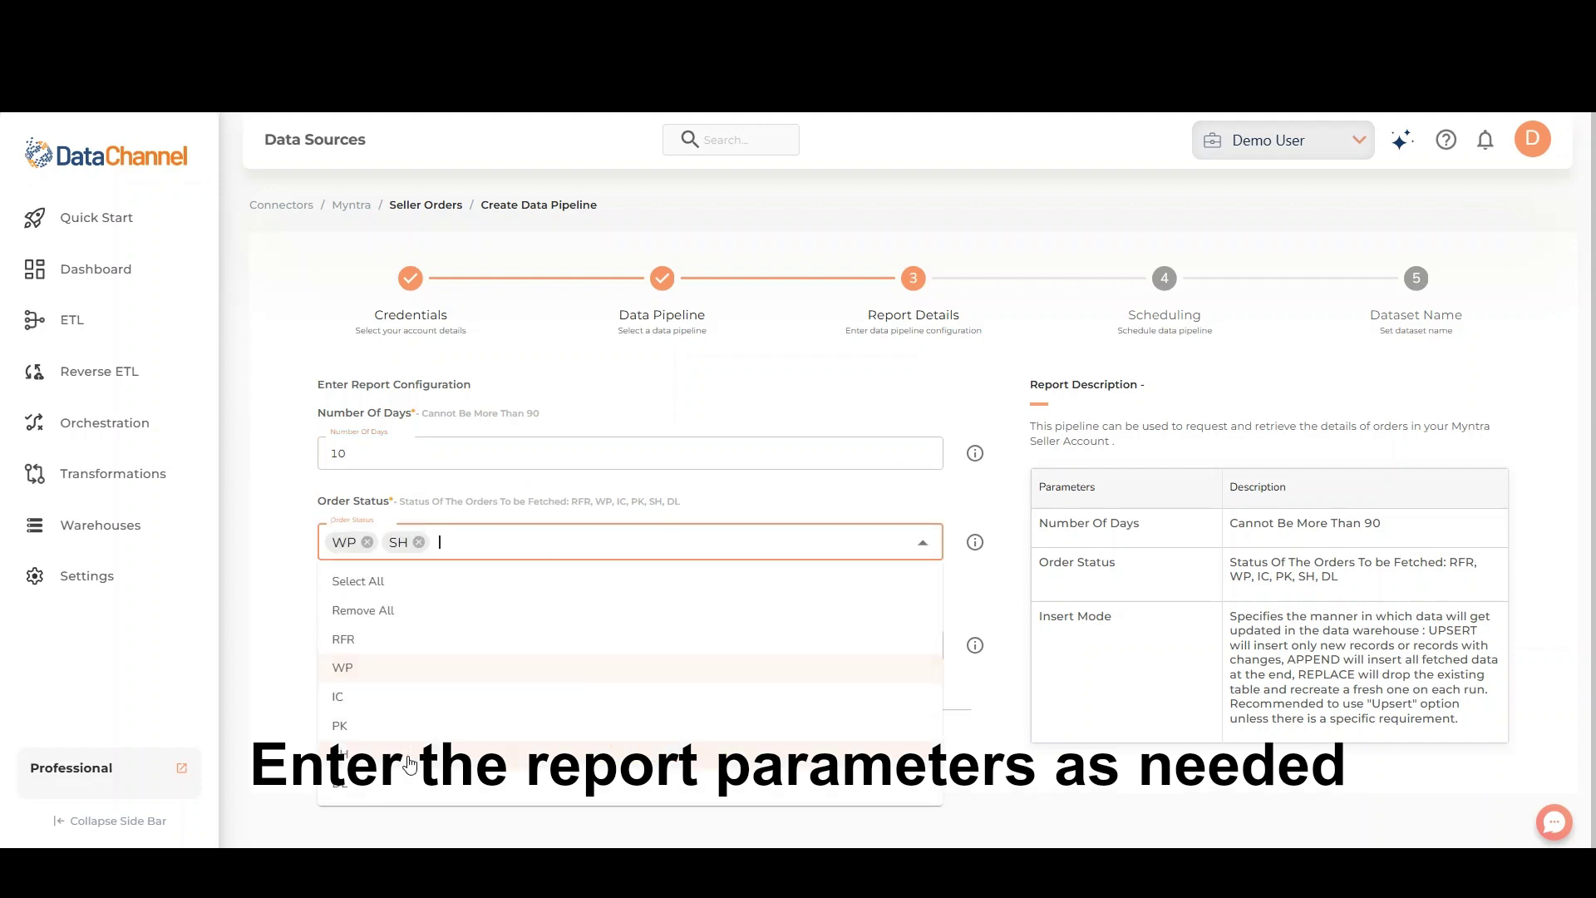
pyautogui.click(425, 796)
pyautogui.click(1108, 782)
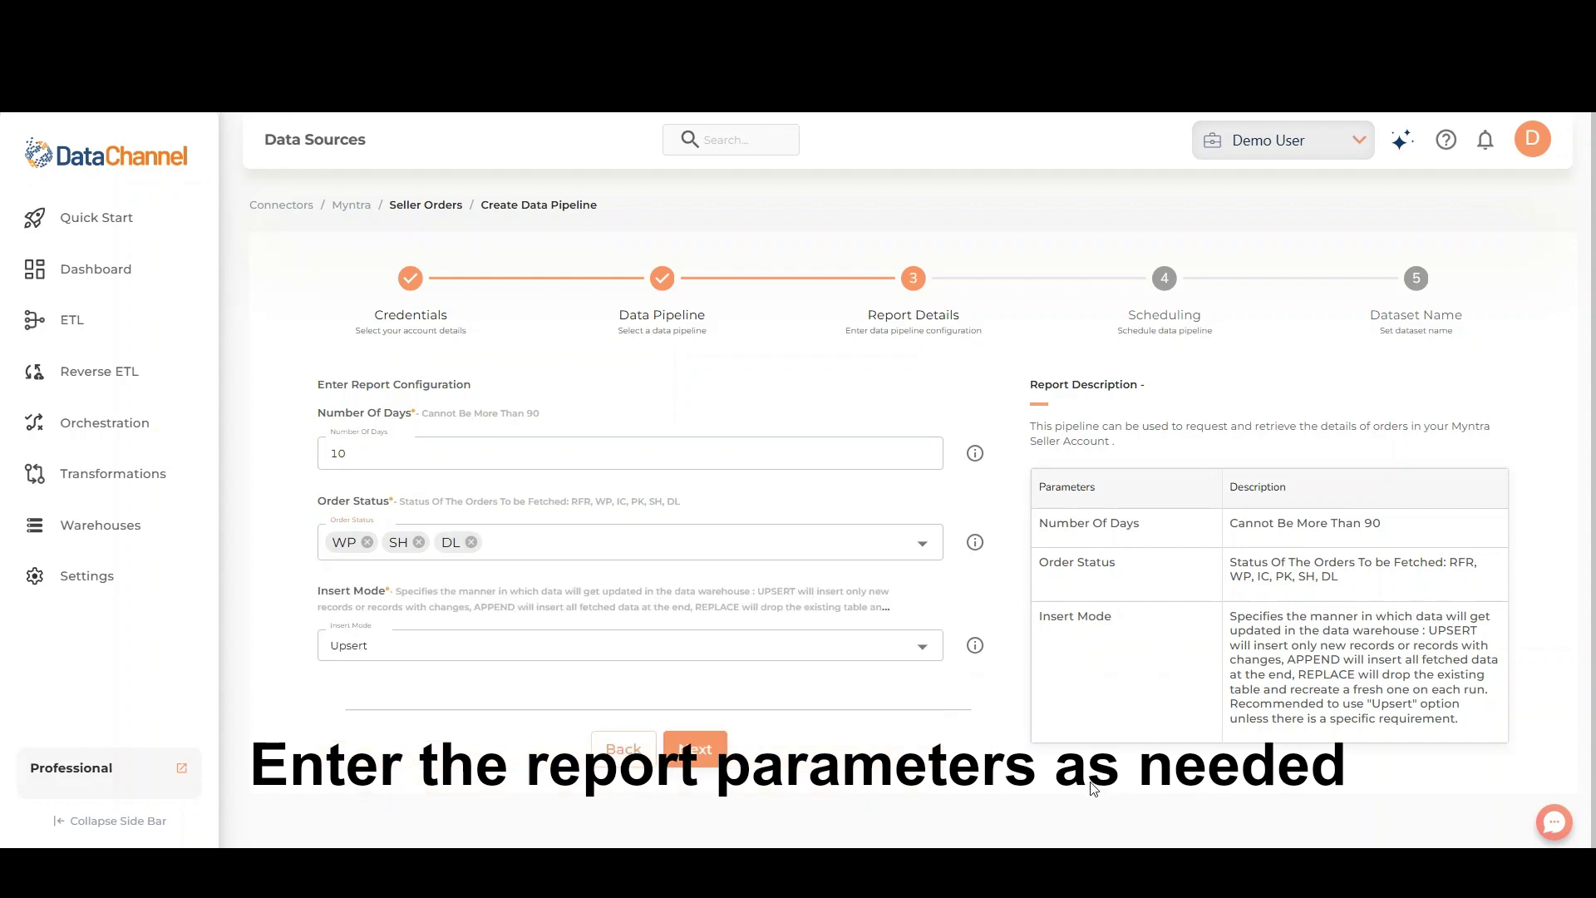
pyautogui.click(607, 647)
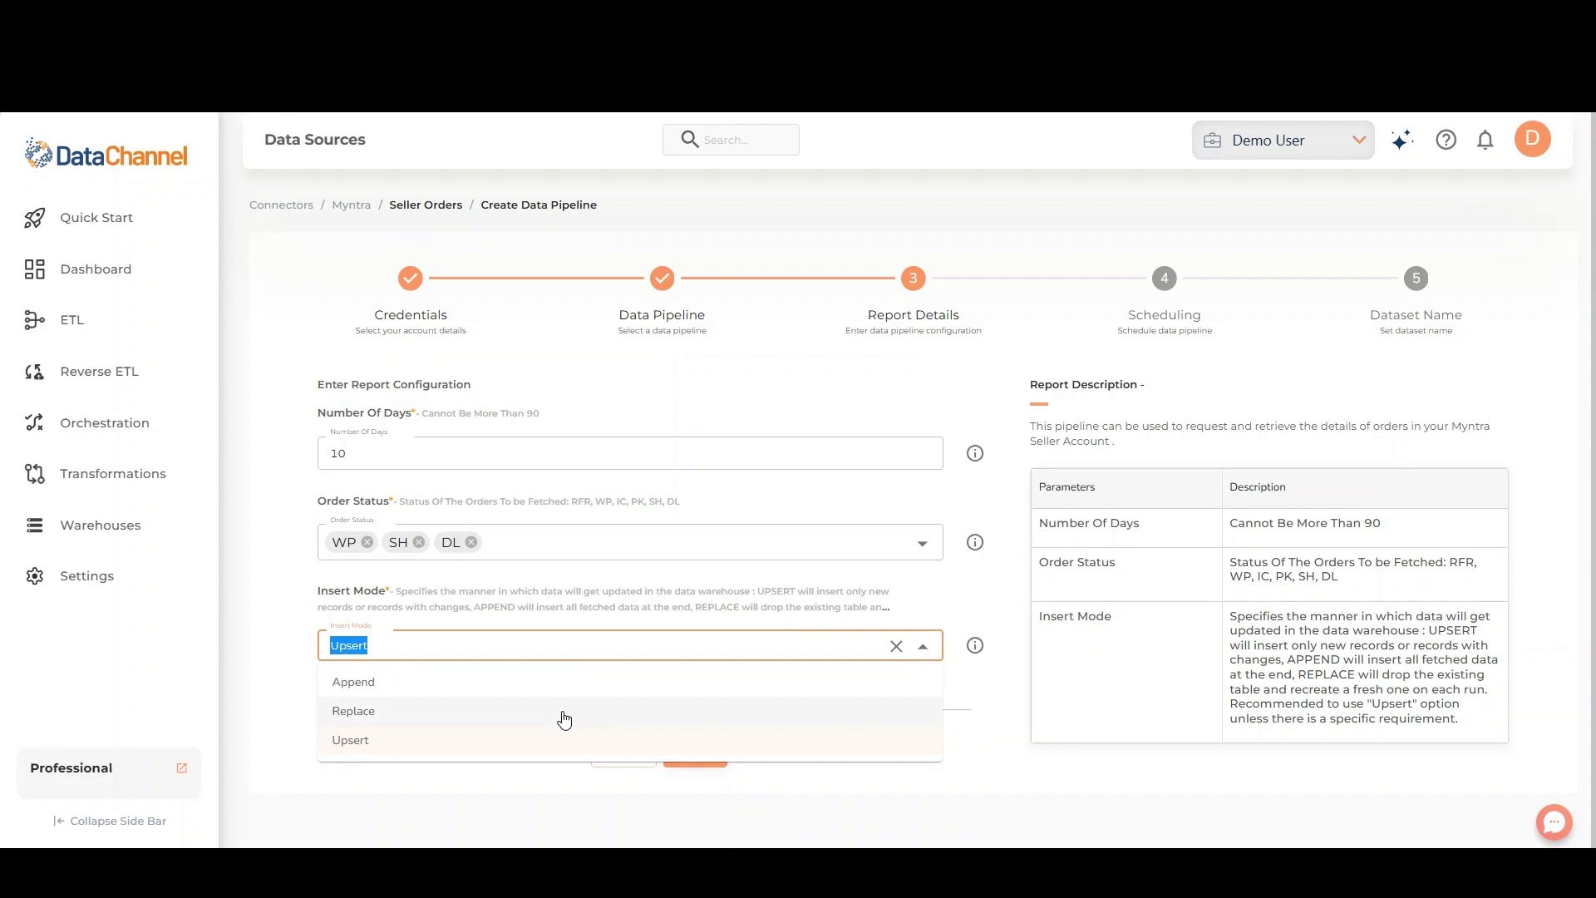
pyautogui.click(564, 719)
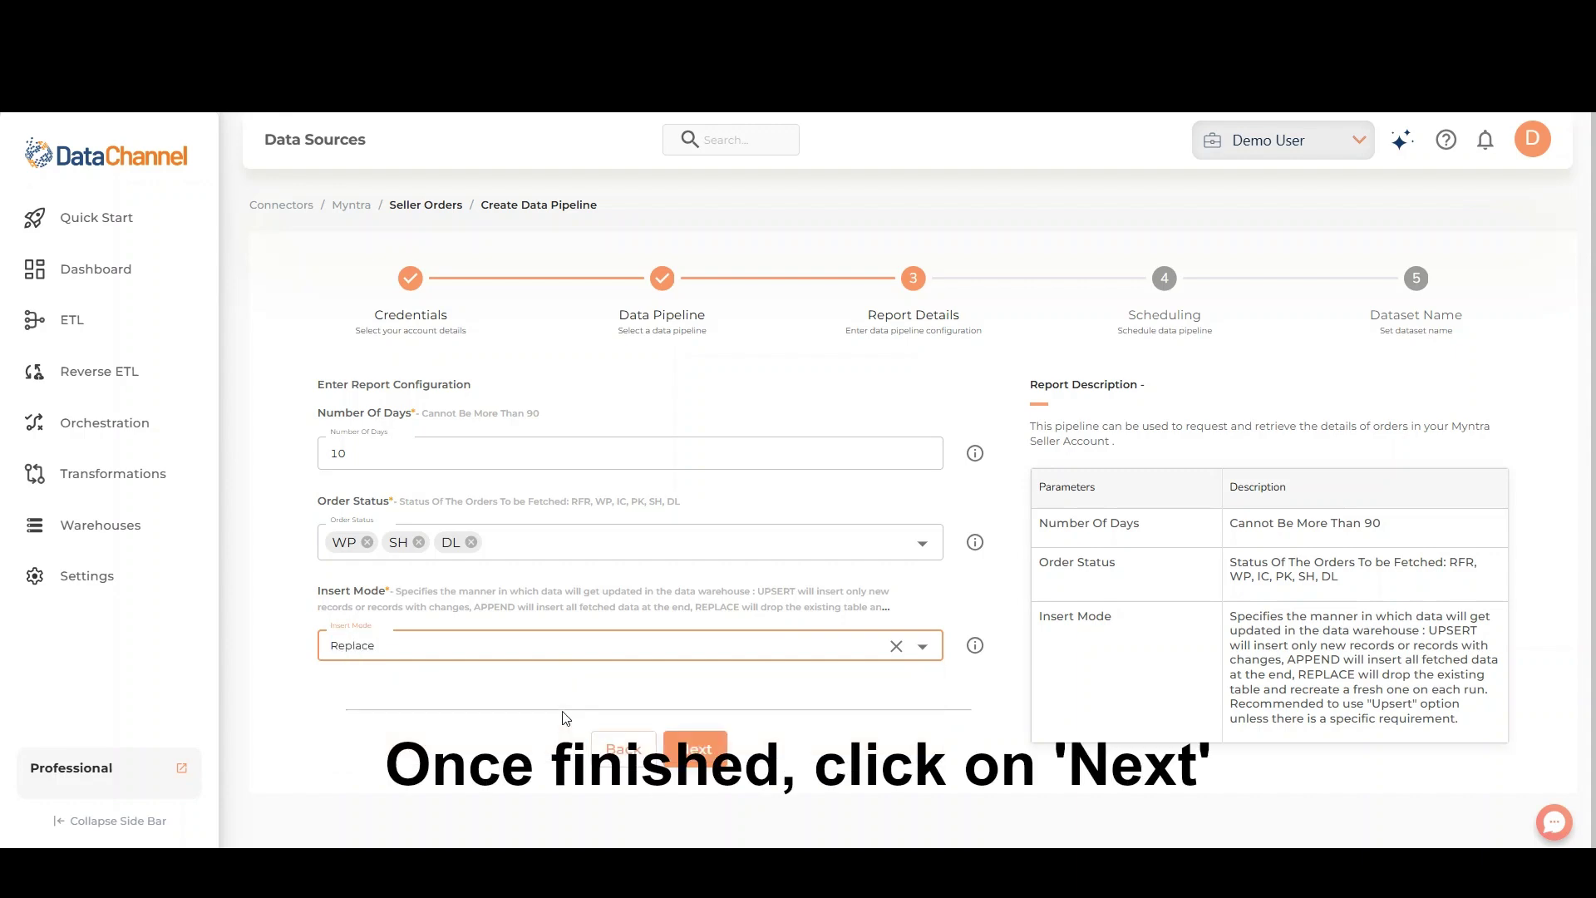
# Step: On the scheduling step, switch the schedule frequency to Advanced Options
pyautogui.click(695, 752)
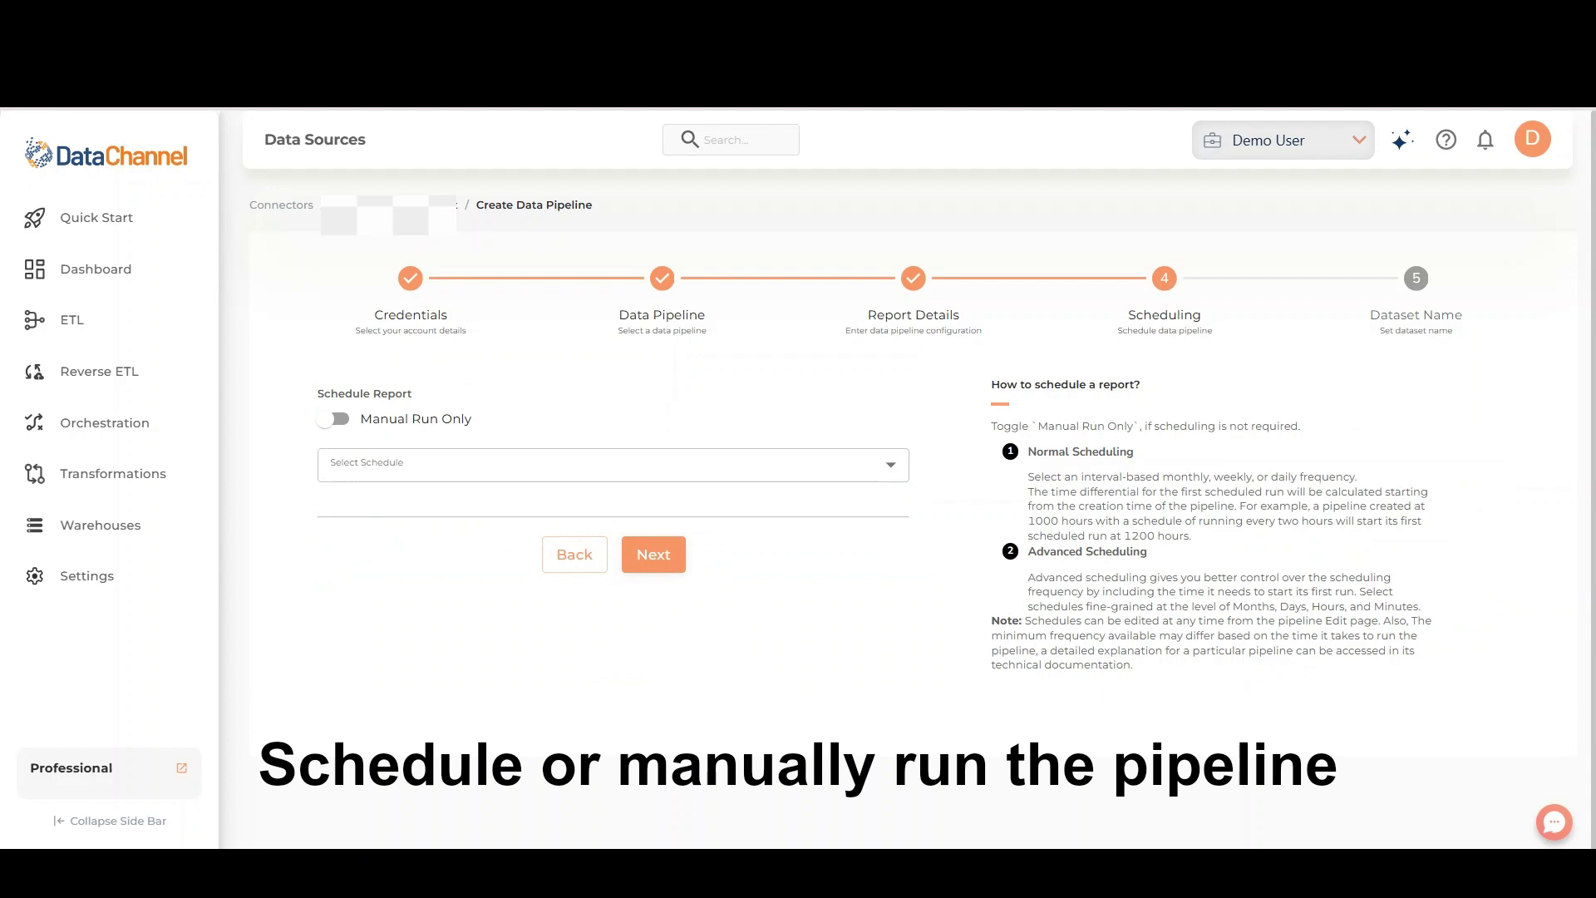
pyautogui.click(349, 418)
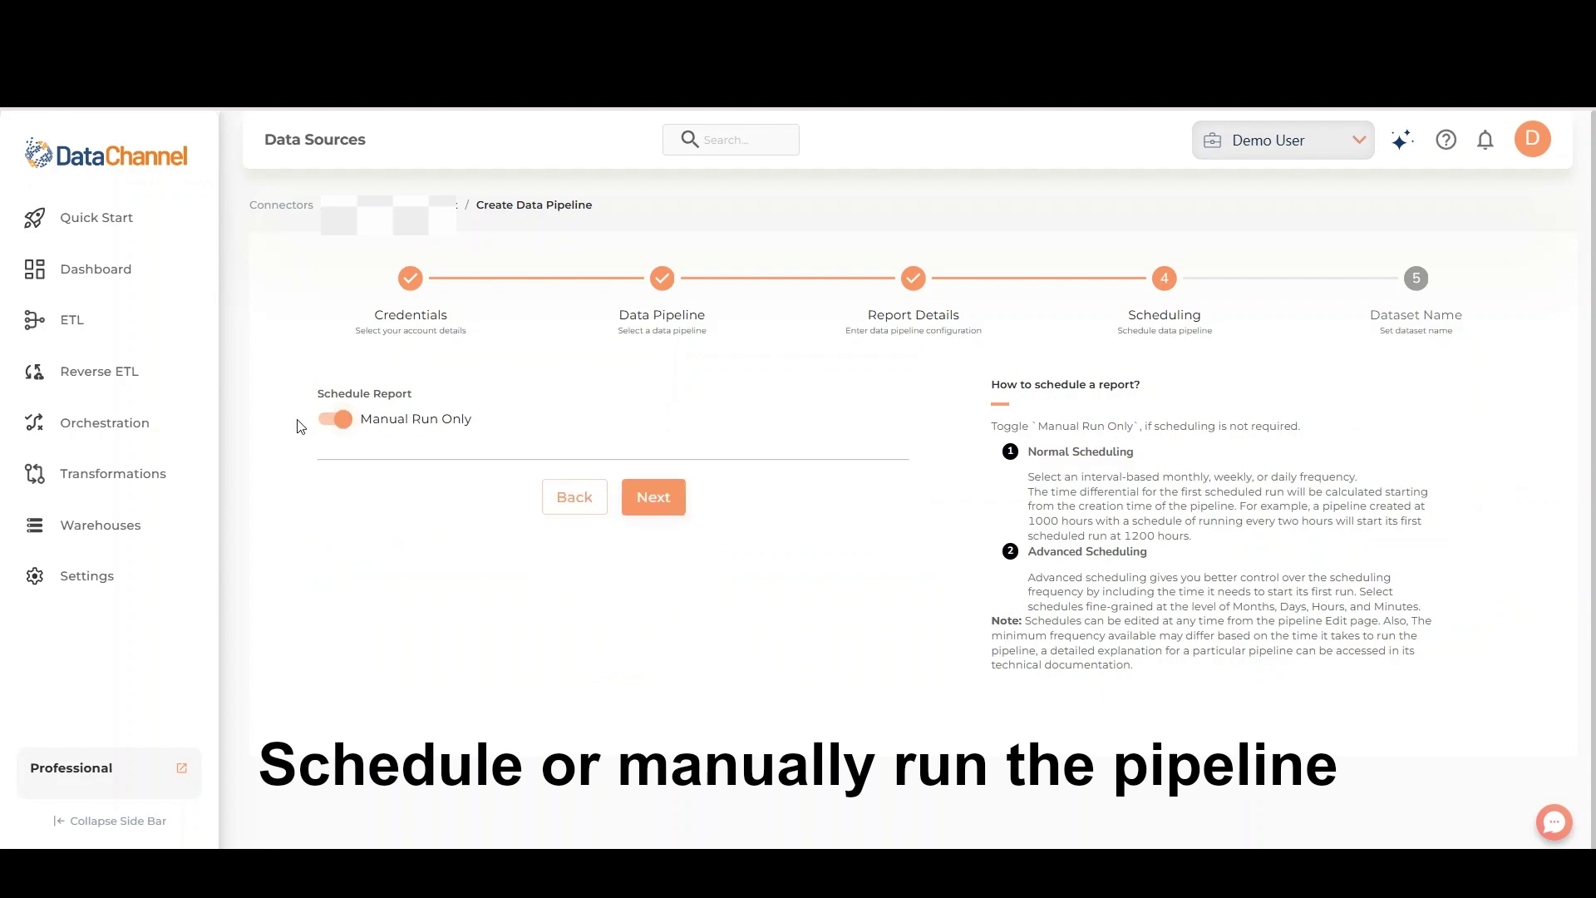
pyautogui.click(326, 424)
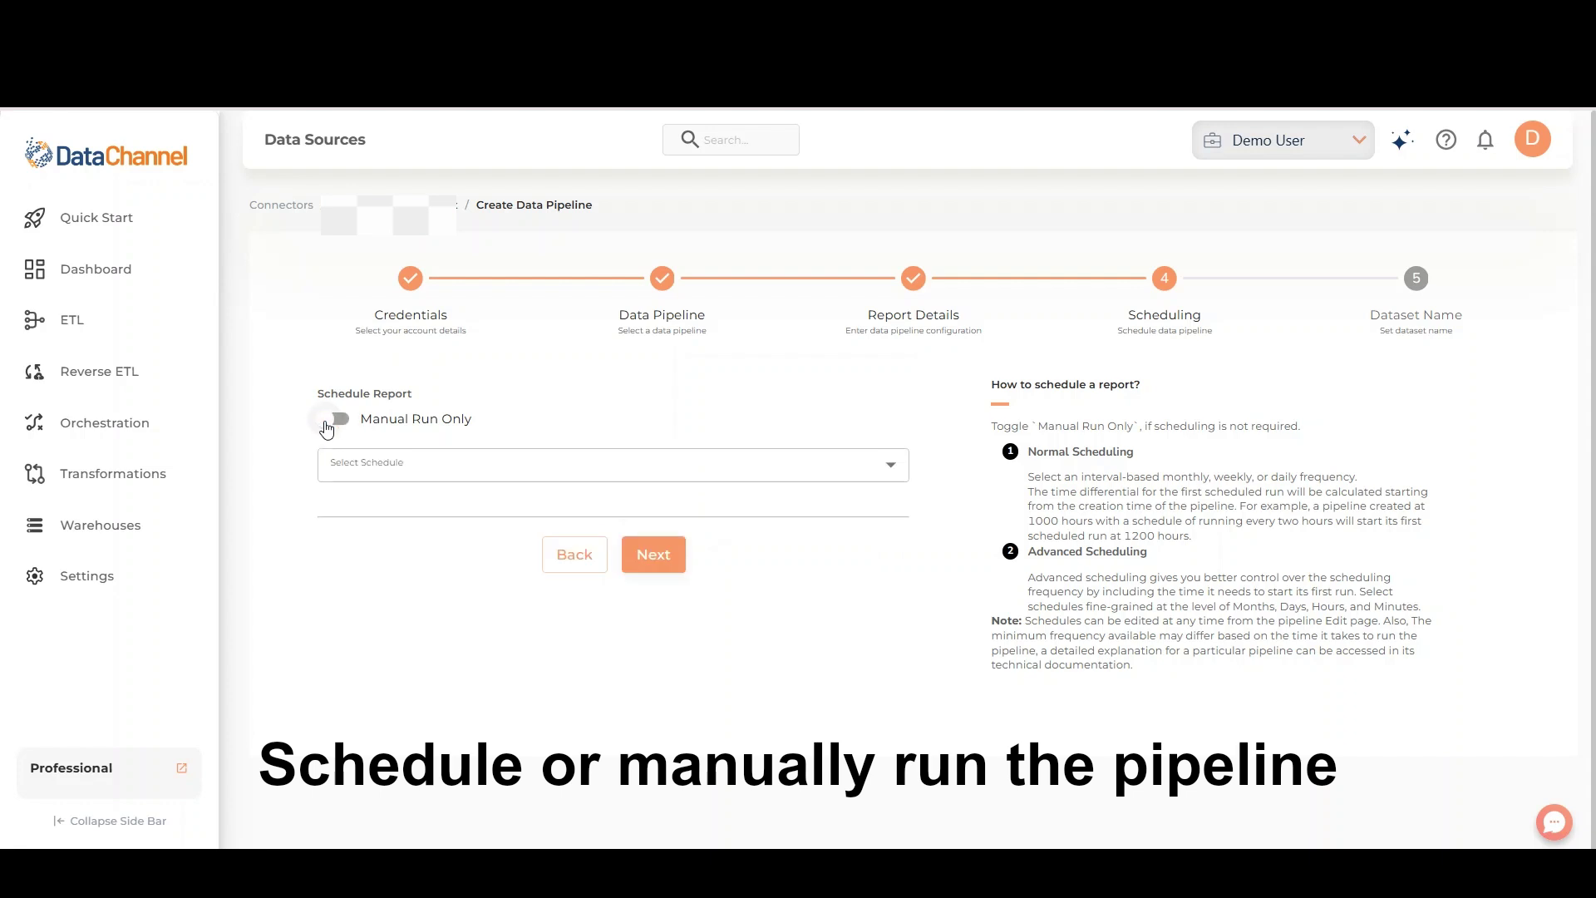
pyautogui.click(382, 472)
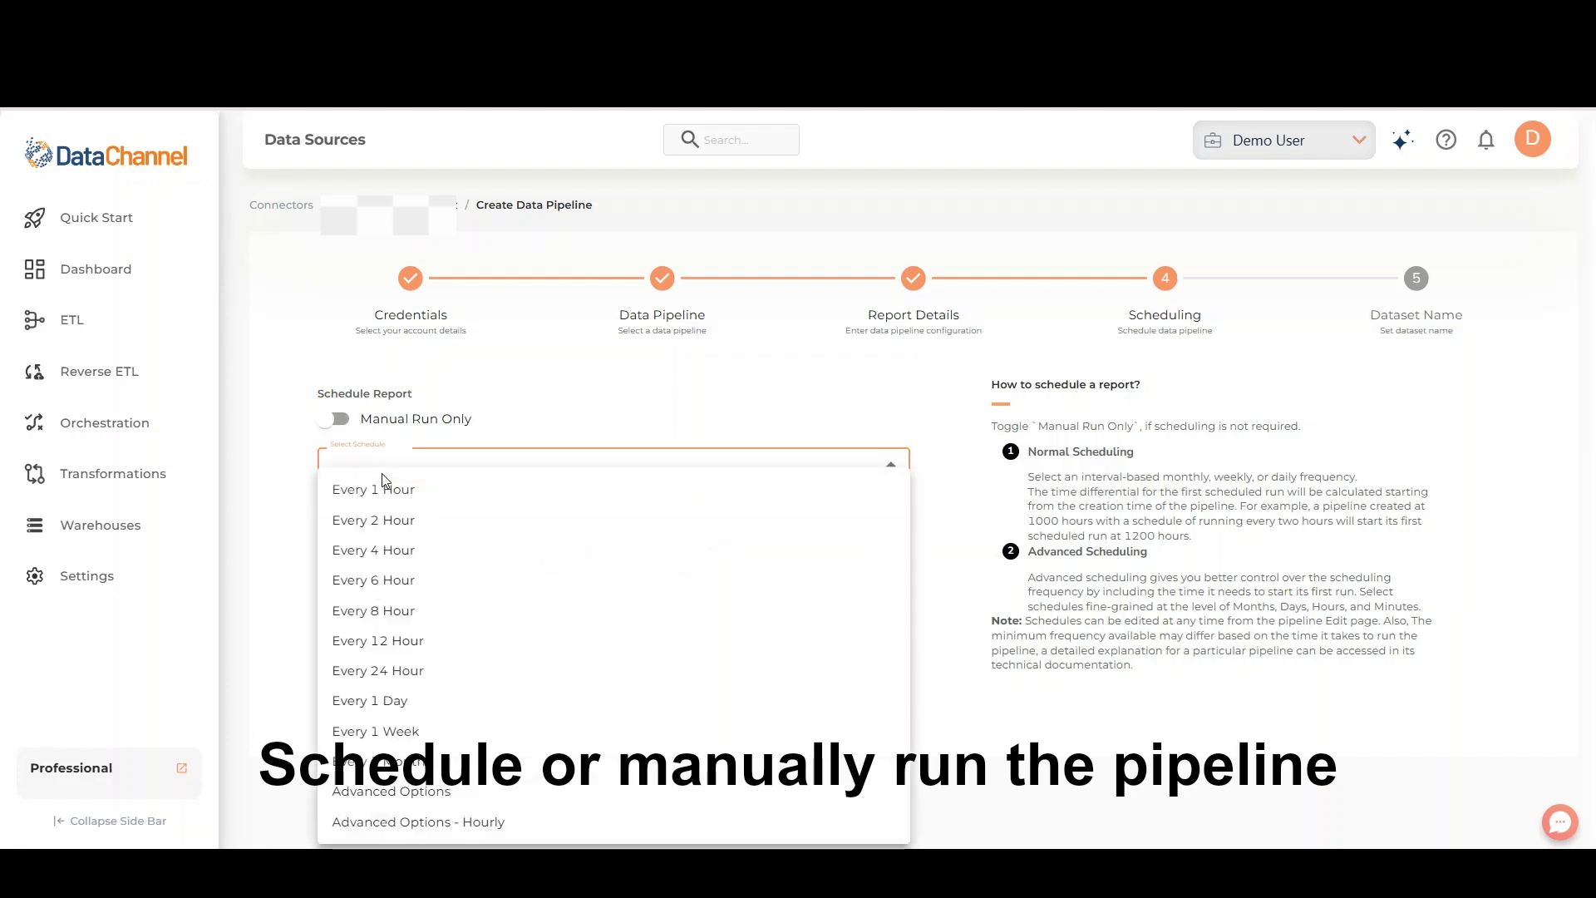
pyautogui.click(394, 549)
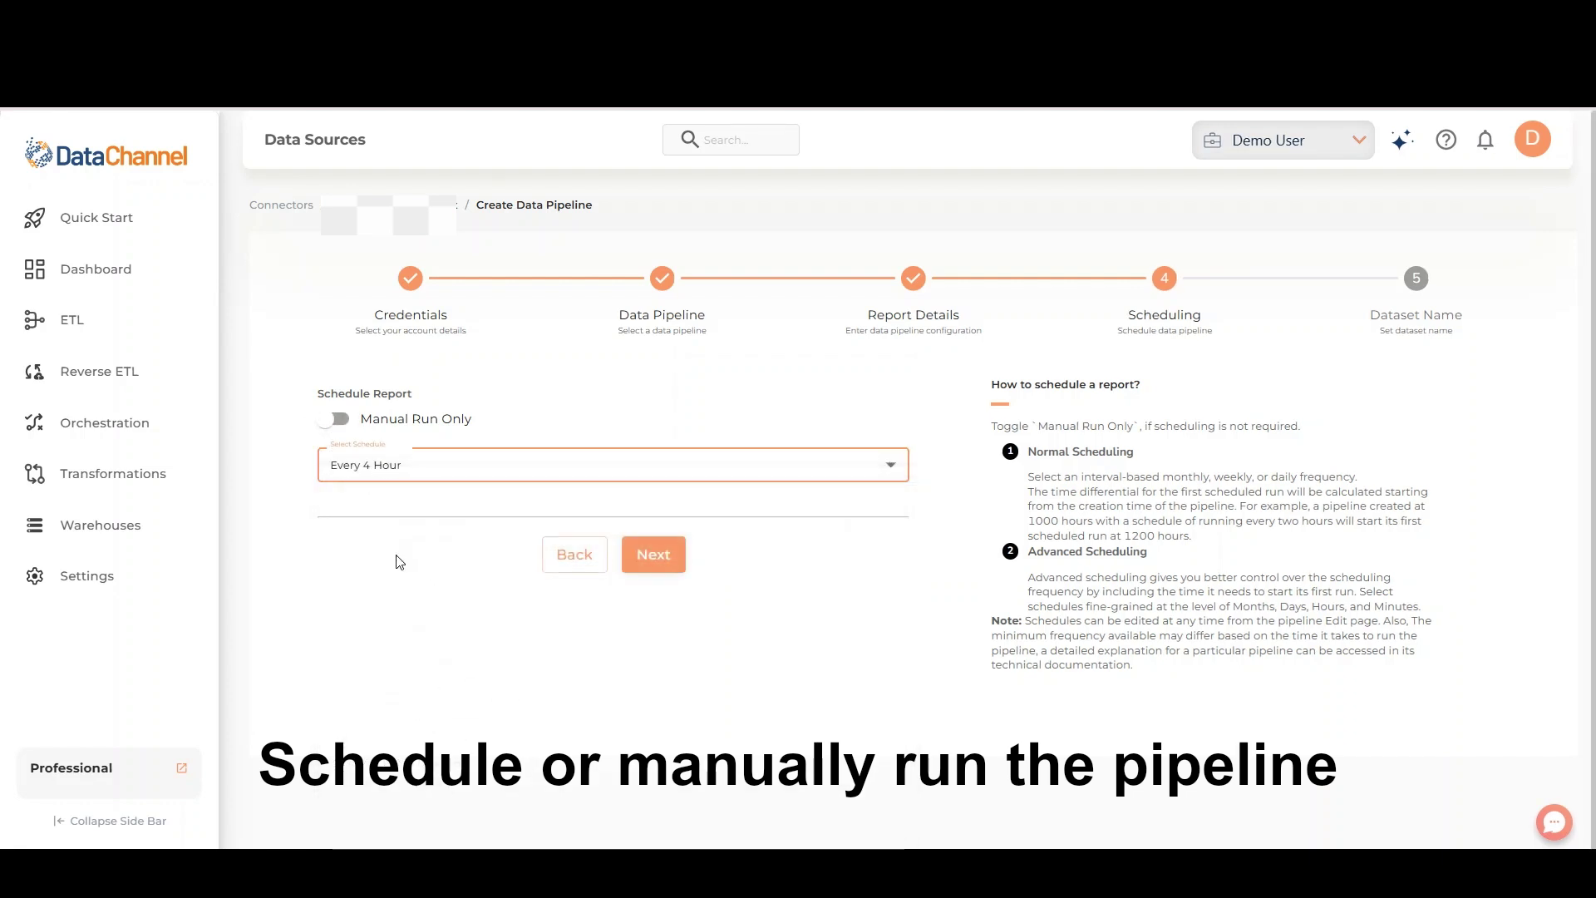
pyautogui.click(413, 476)
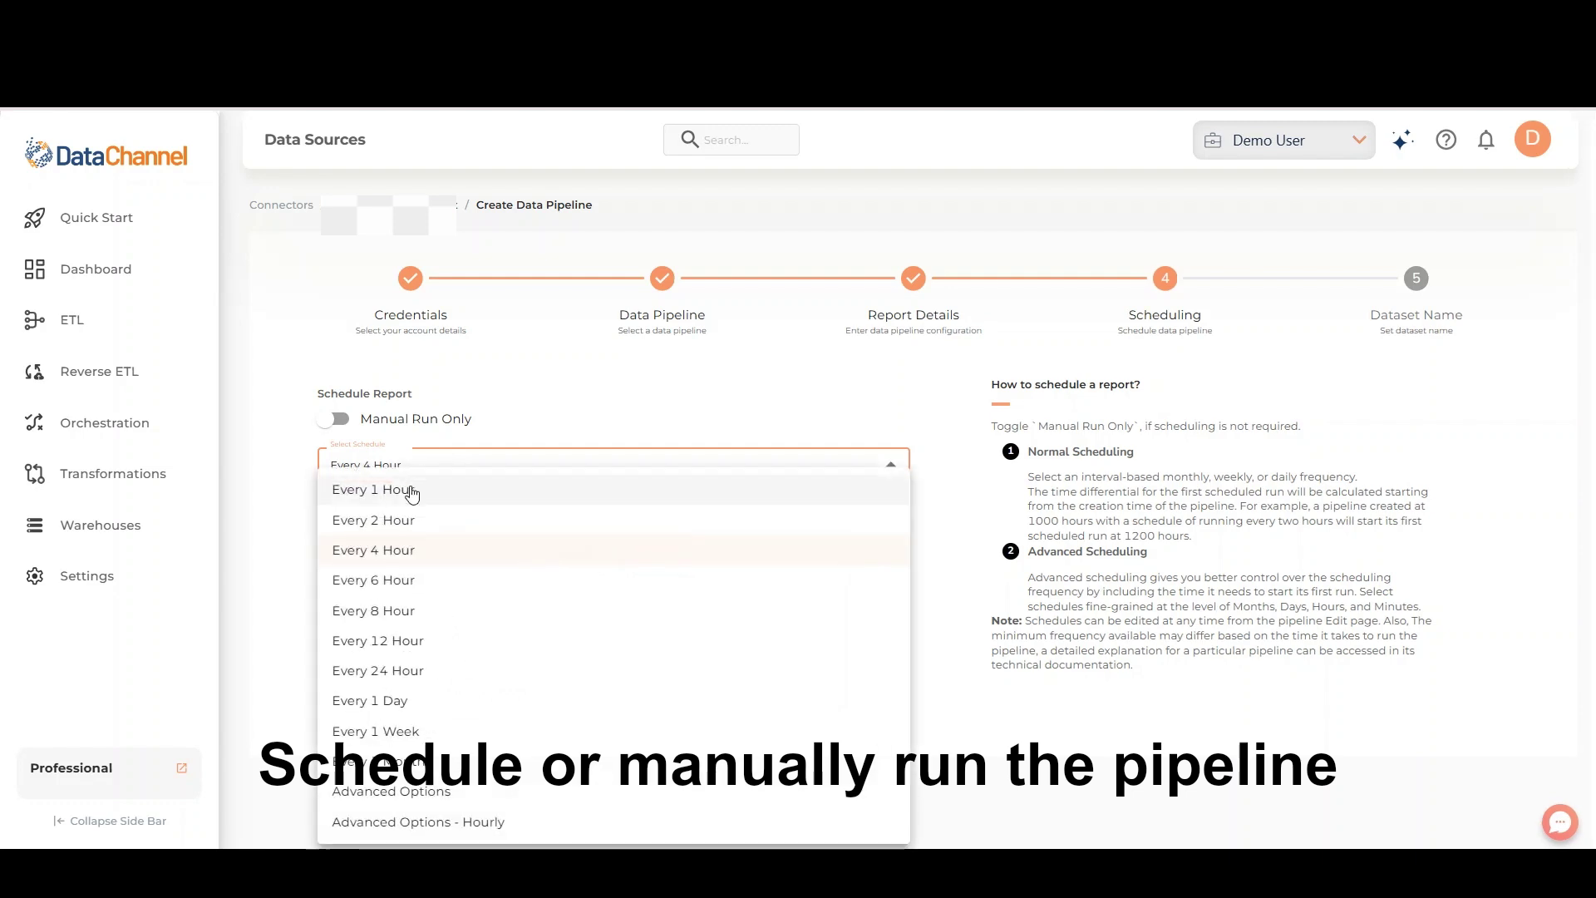
pyautogui.click(433, 791)
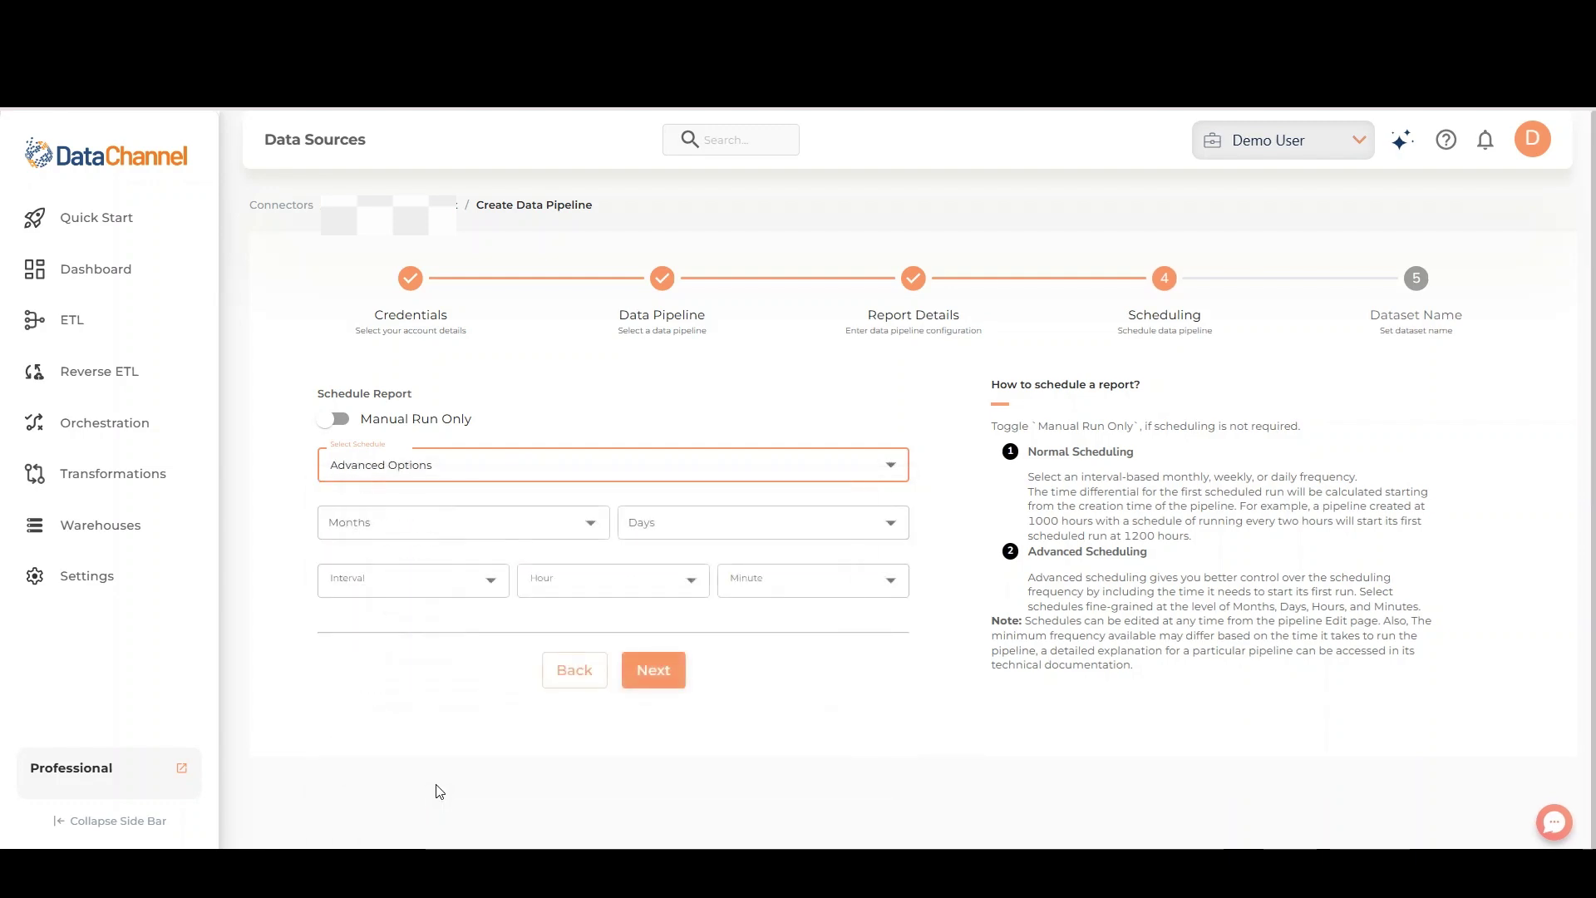
# Step: Pick April, September and December as the months to run in
pyautogui.click(532, 534)
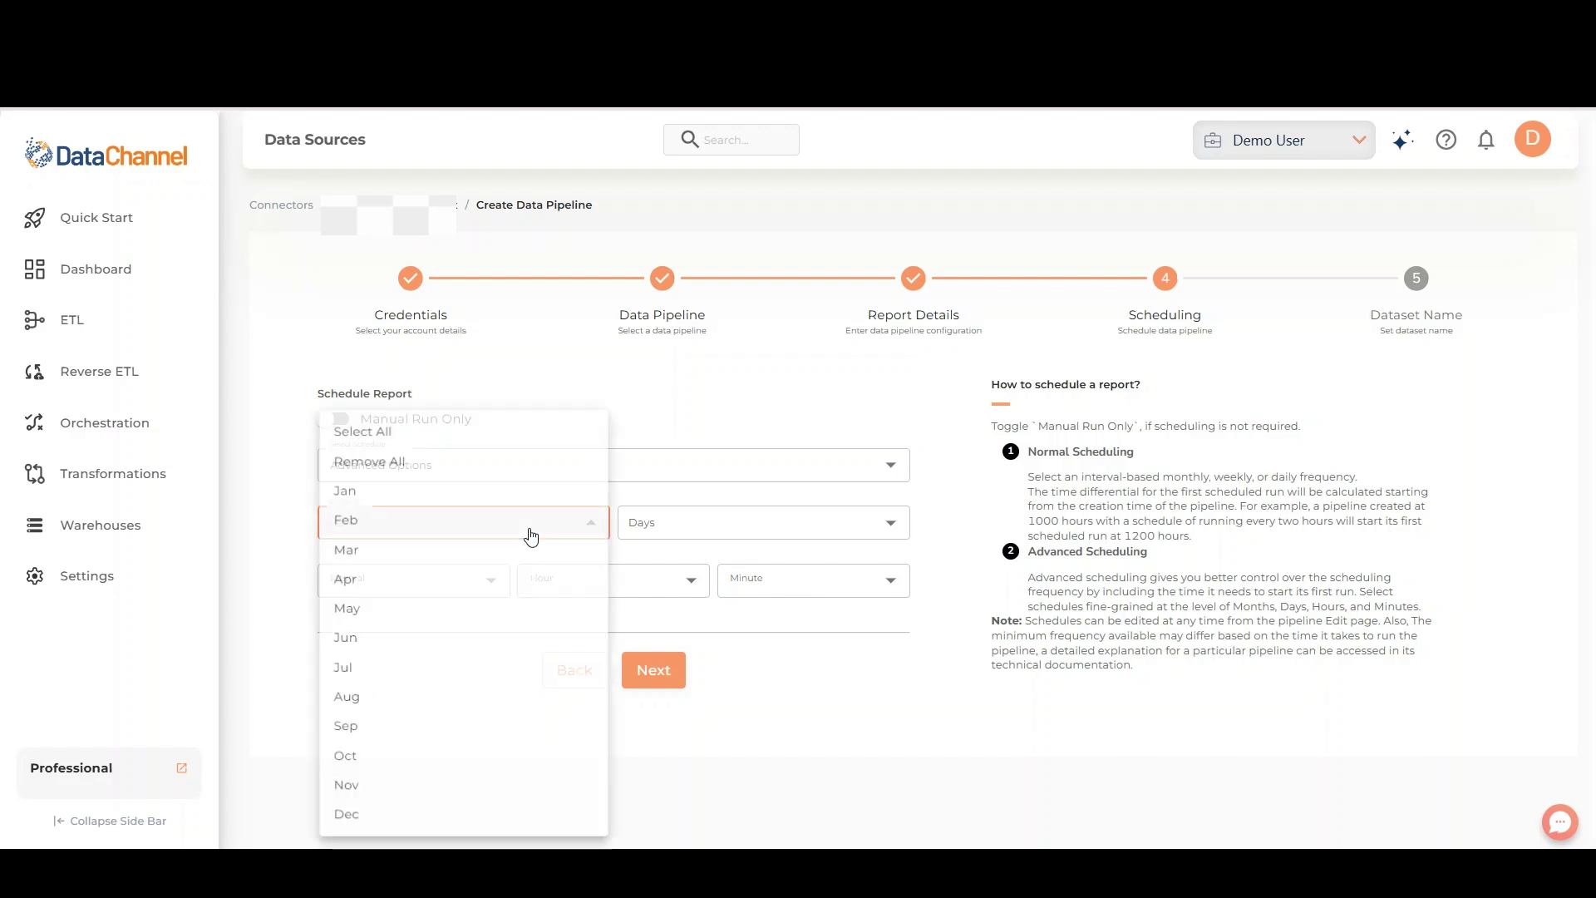
pyautogui.click(415, 579)
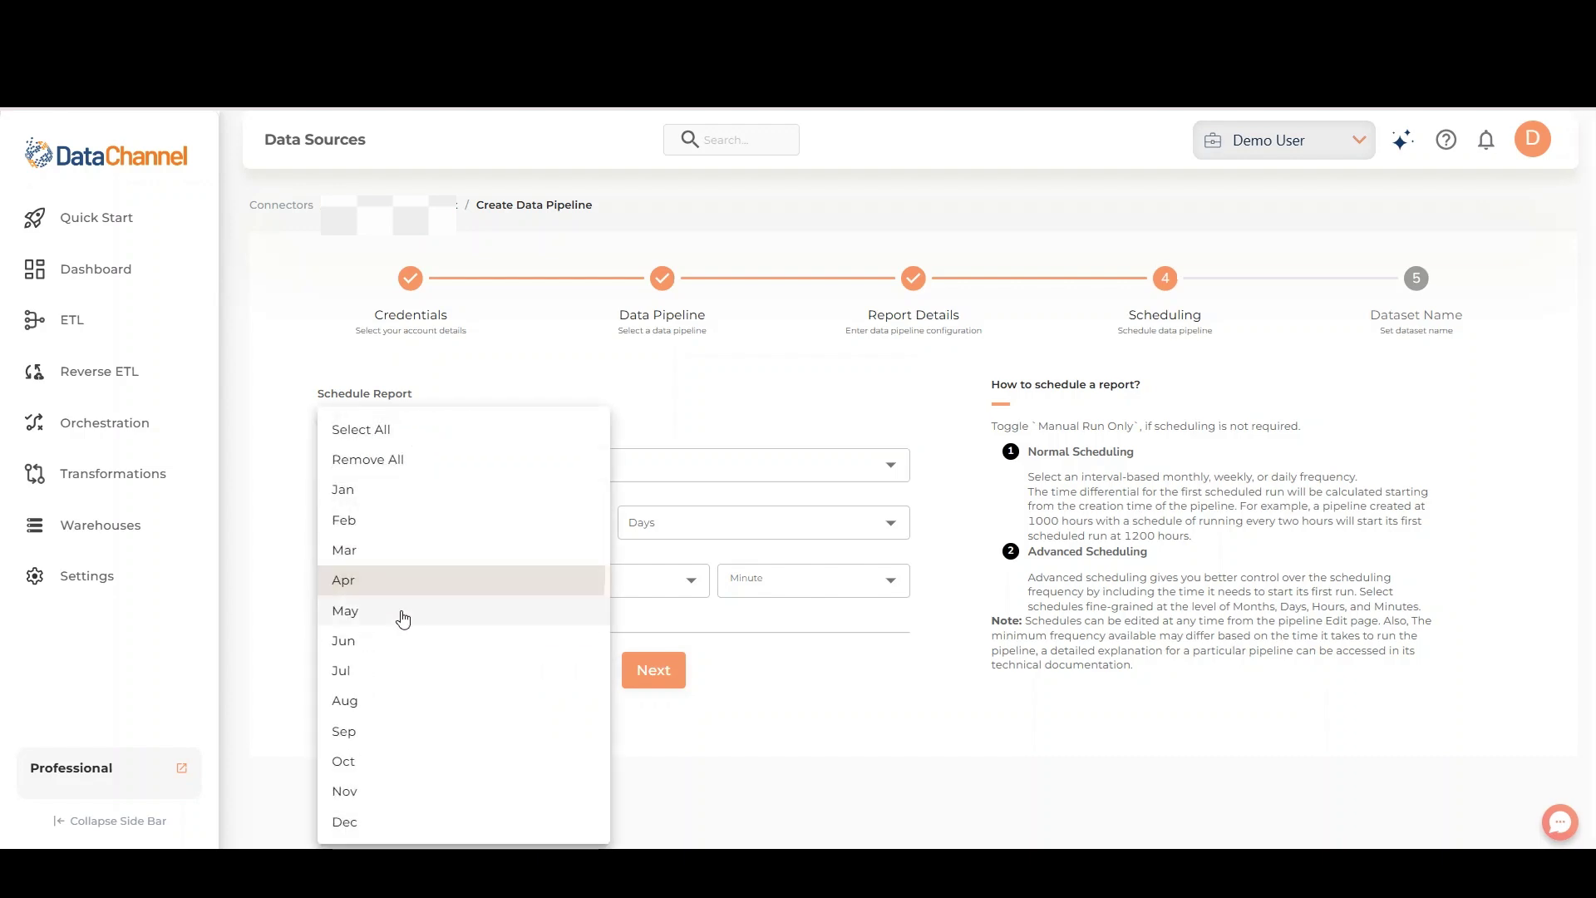
pyautogui.click(372, 731)
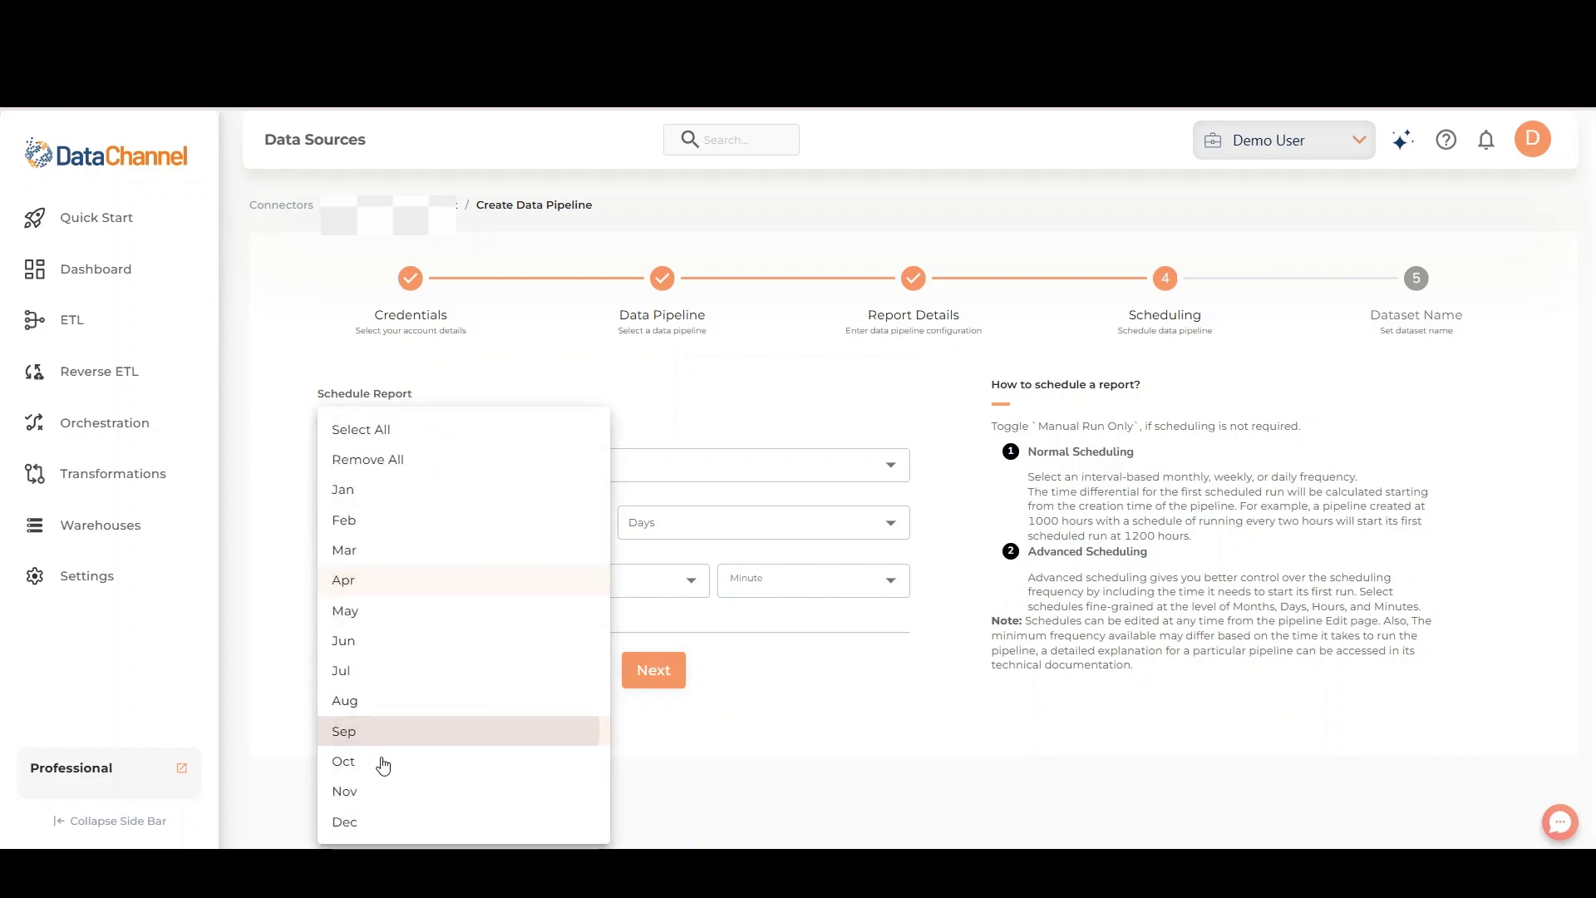
pyautogui.click(384, 828)
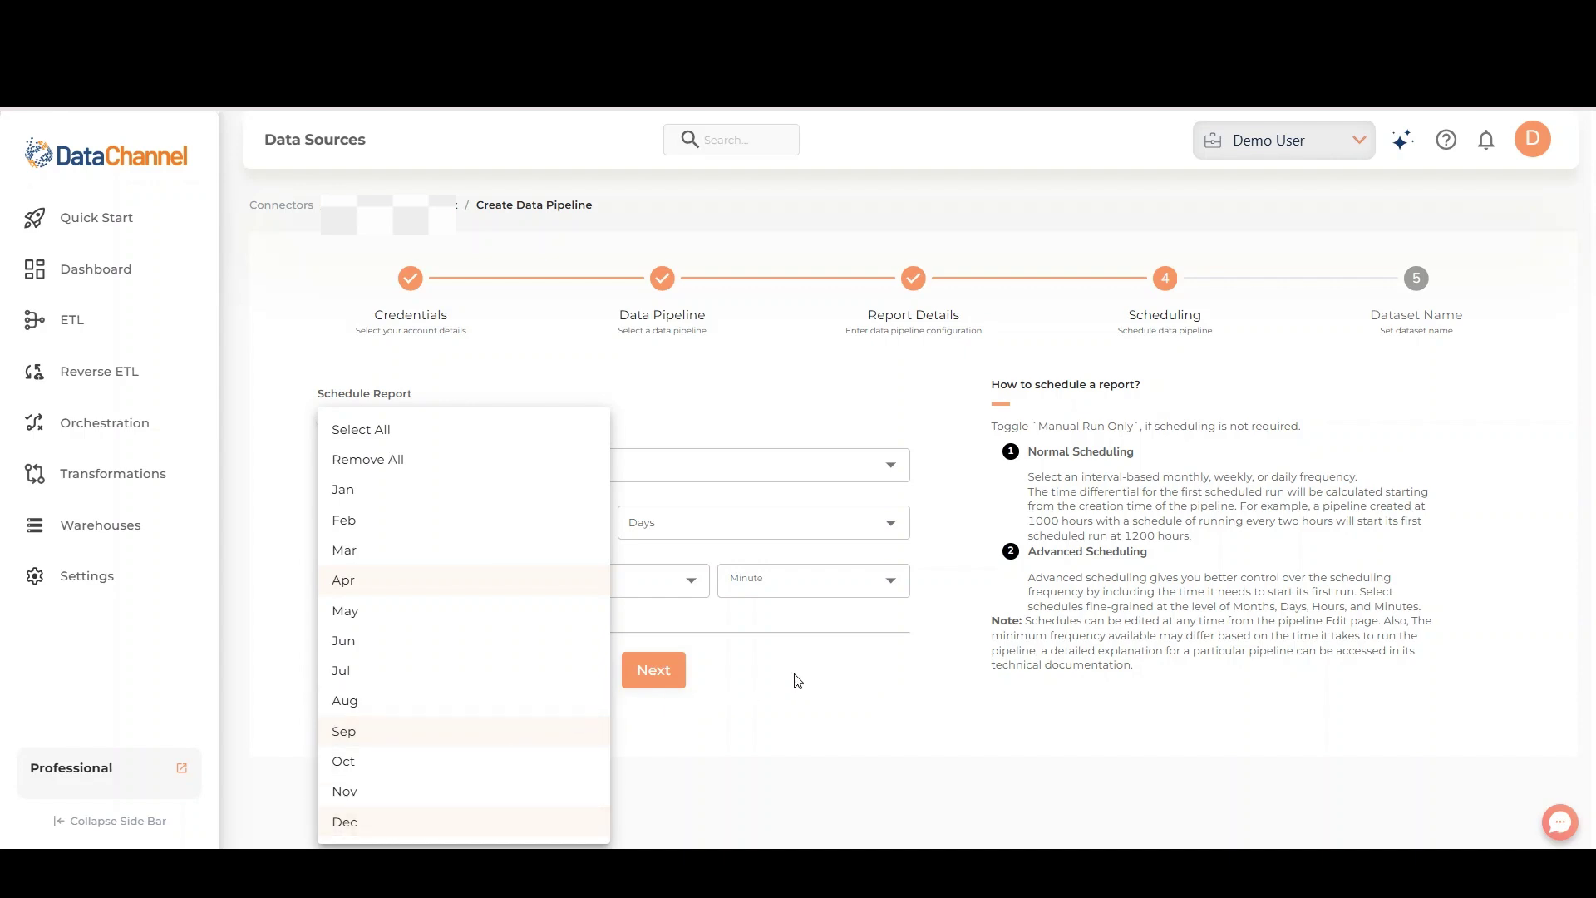
# Step: Choose days 7 and 15 of the month for the schedule
pyautogui.click(834, 531)
pyautogui.click(835, 530)
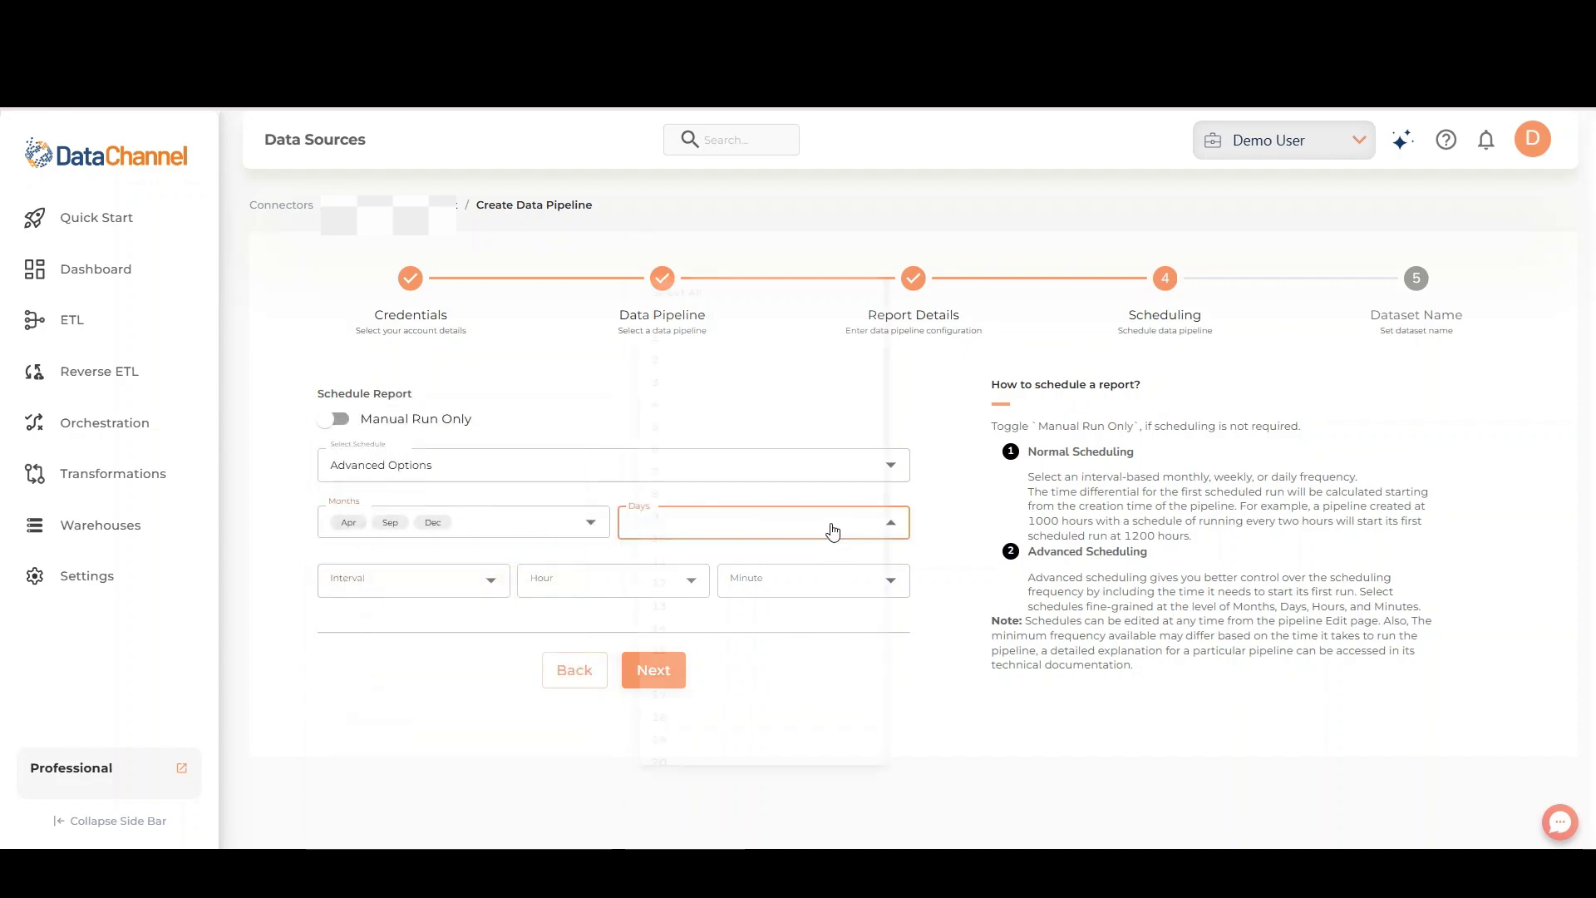
pyautogui.click(734, 451)
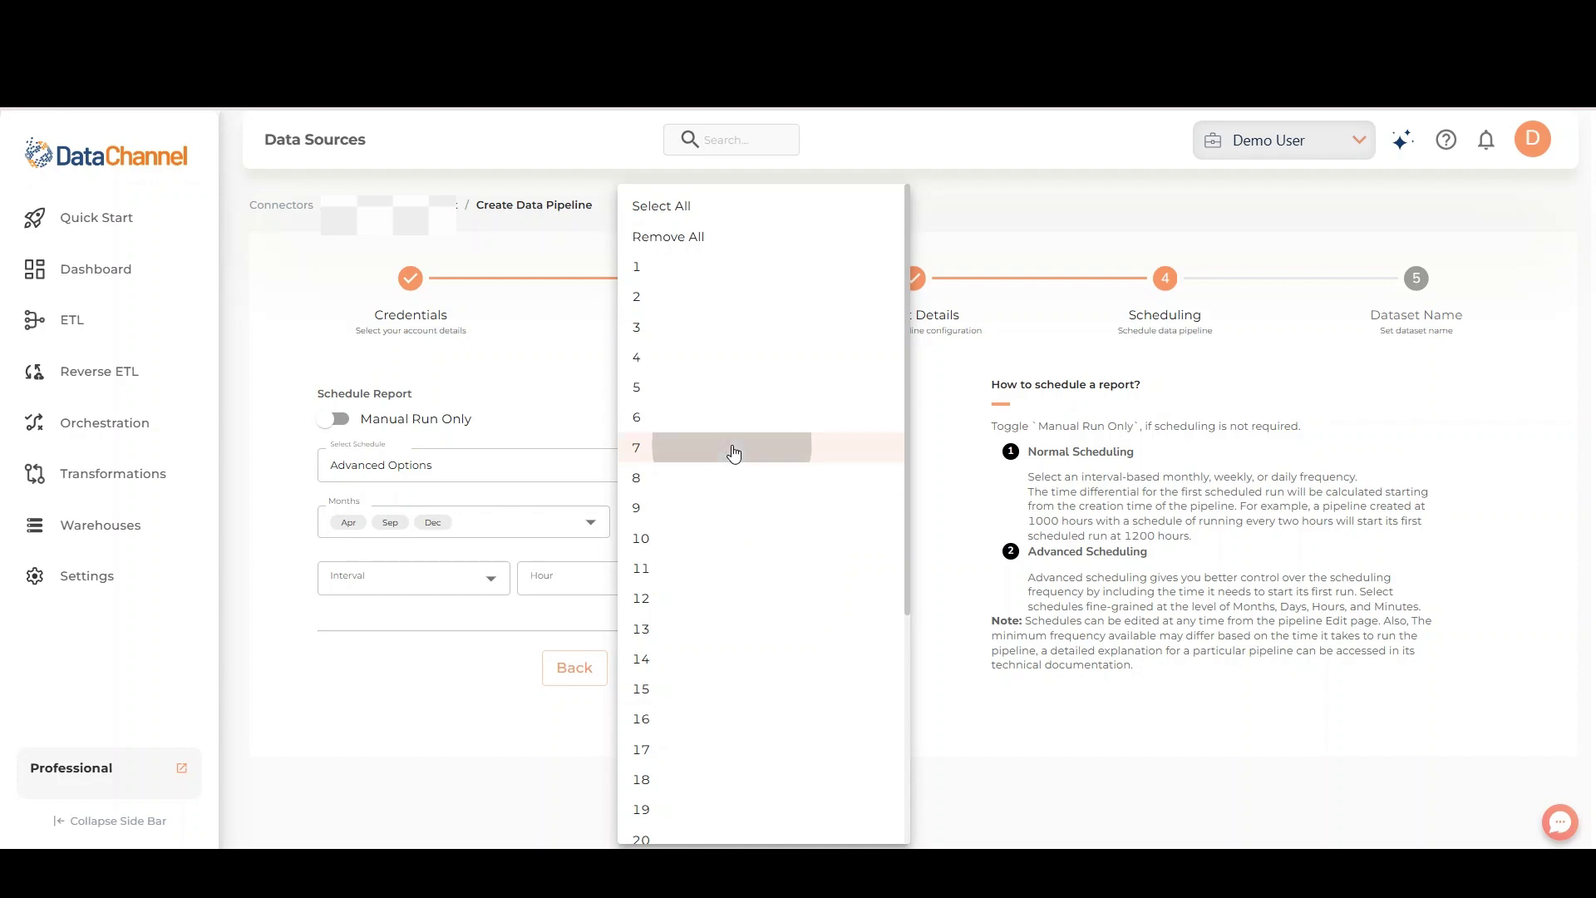
pyautogui.click(736, 687)
pyautogui.click(370, 588)
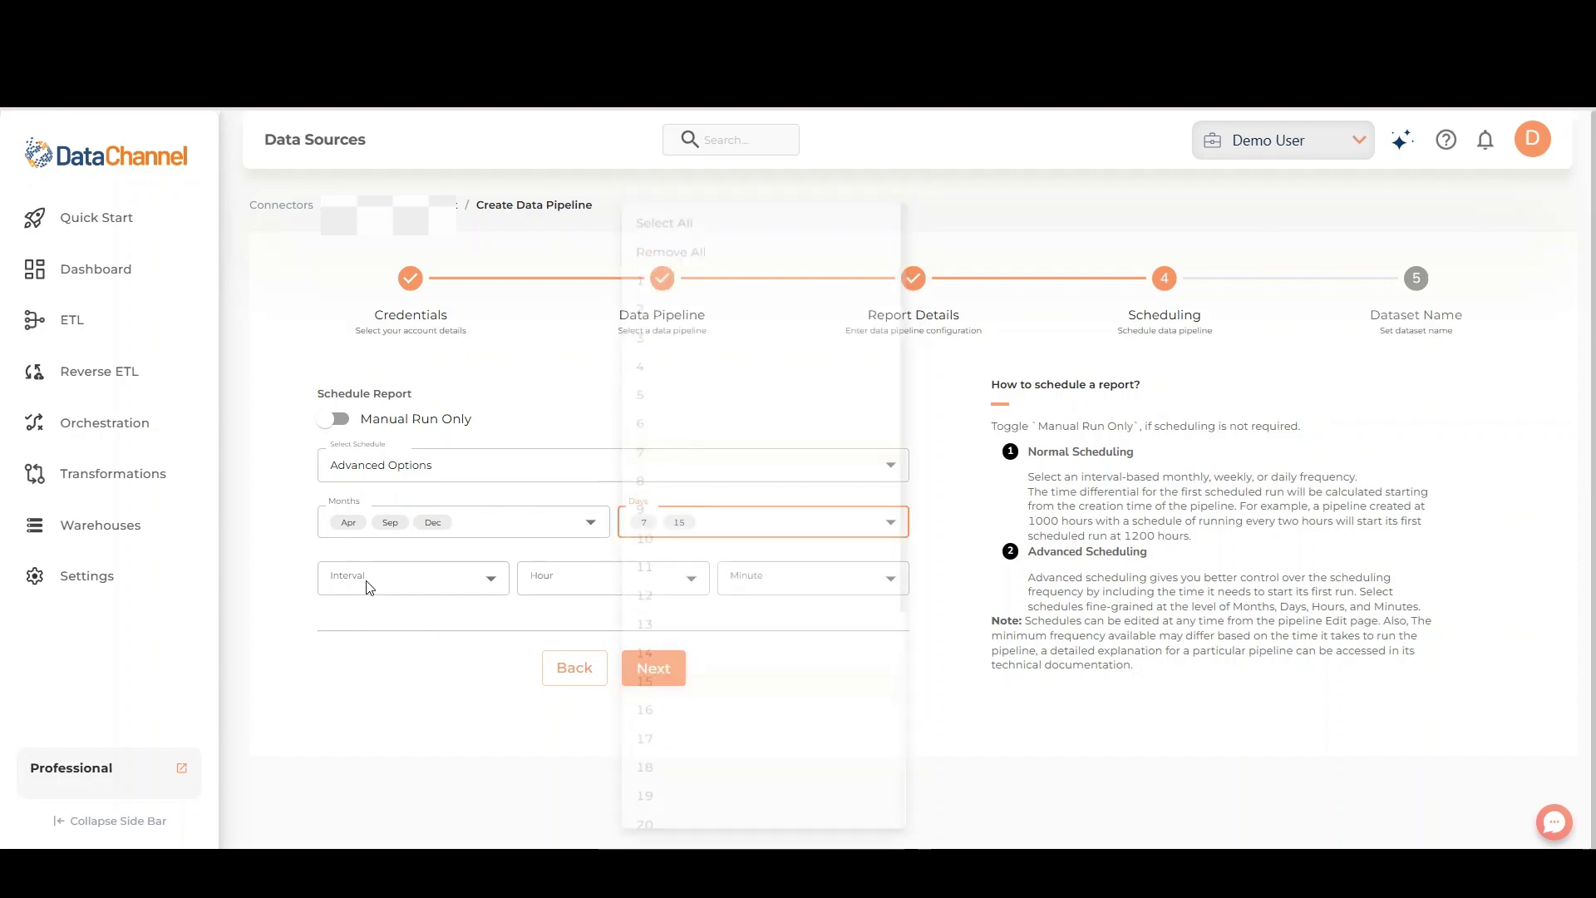
# Step: Set the interval to every 4 hours starting at hour 6, minute 15, and continue
pyautogui.click(368, 587)
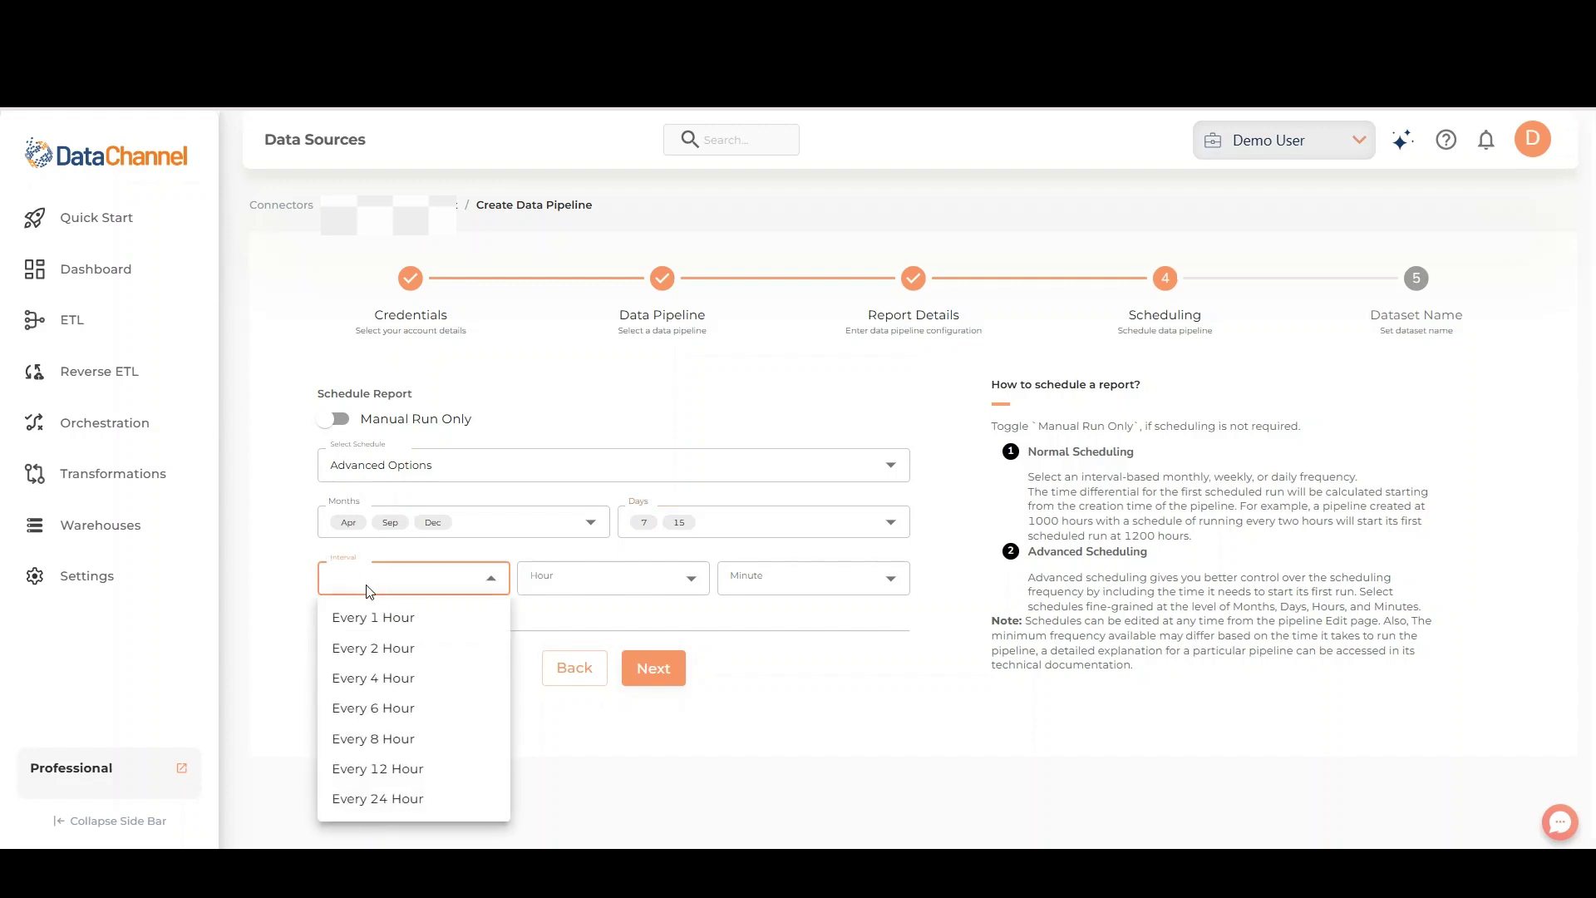
pyautogui.click(378, 675)
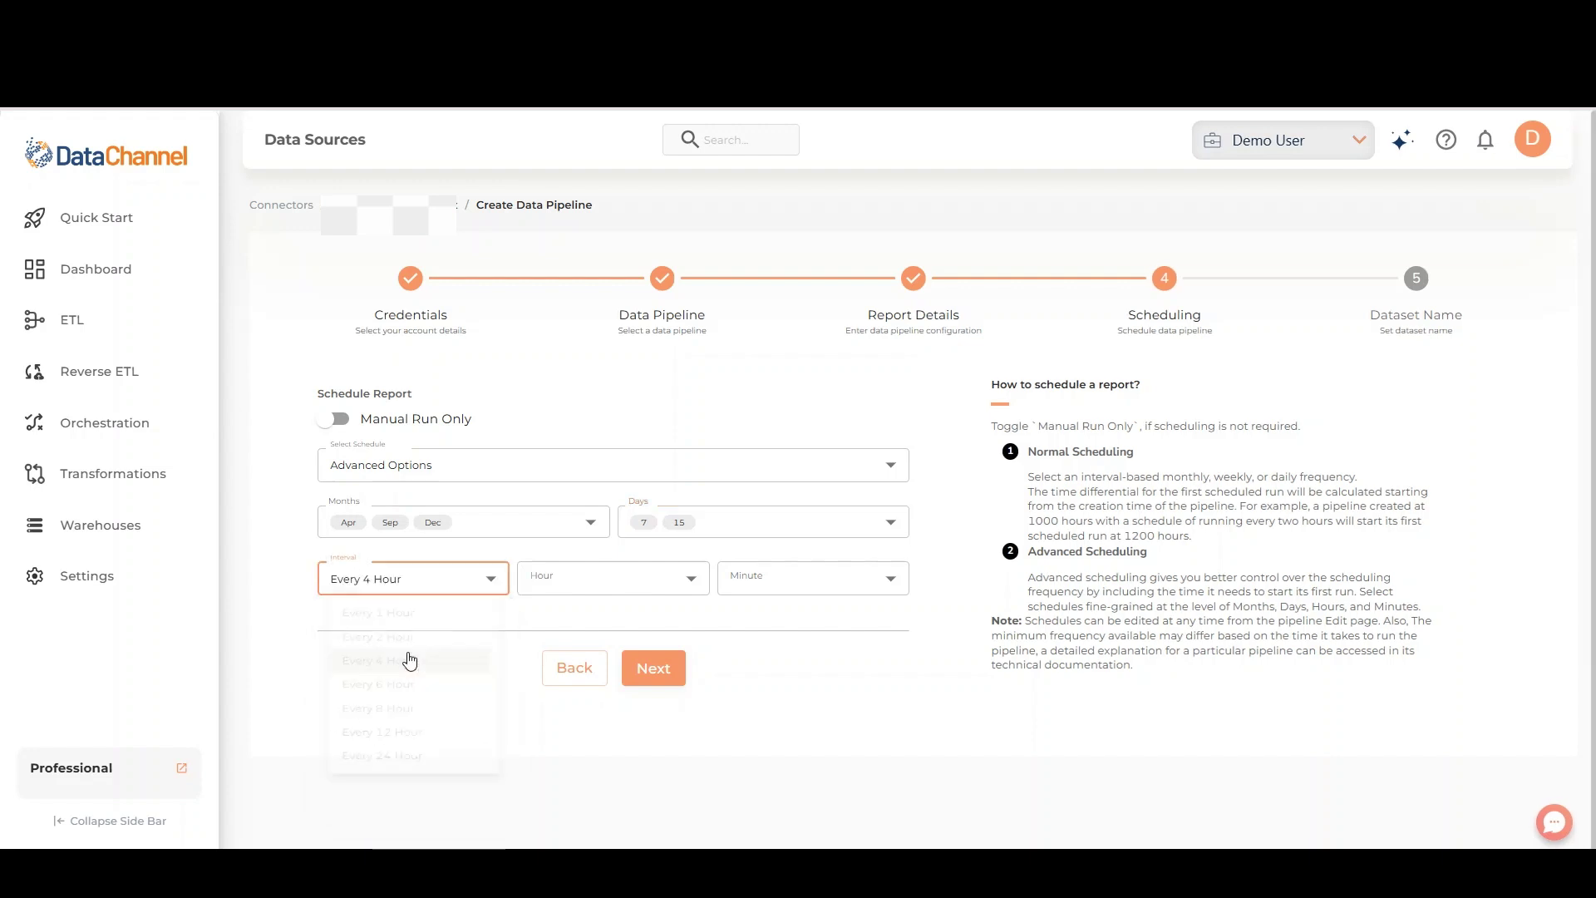
pyautogui.click(640, 579)
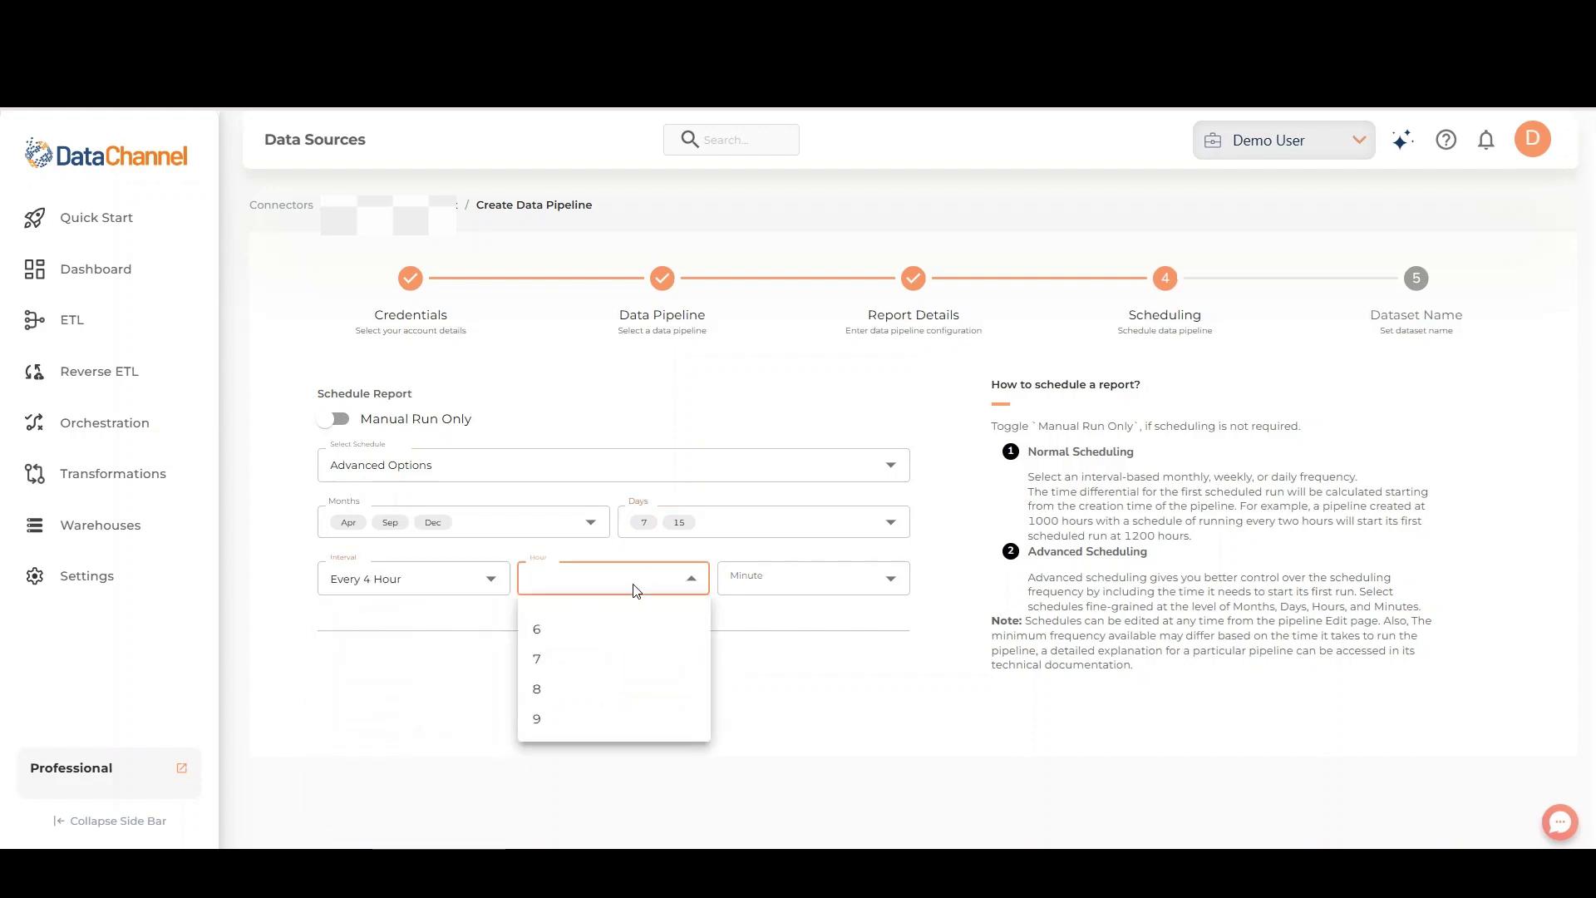
pyautogui.click(566, 631)
pyautogui.click(809, 586)
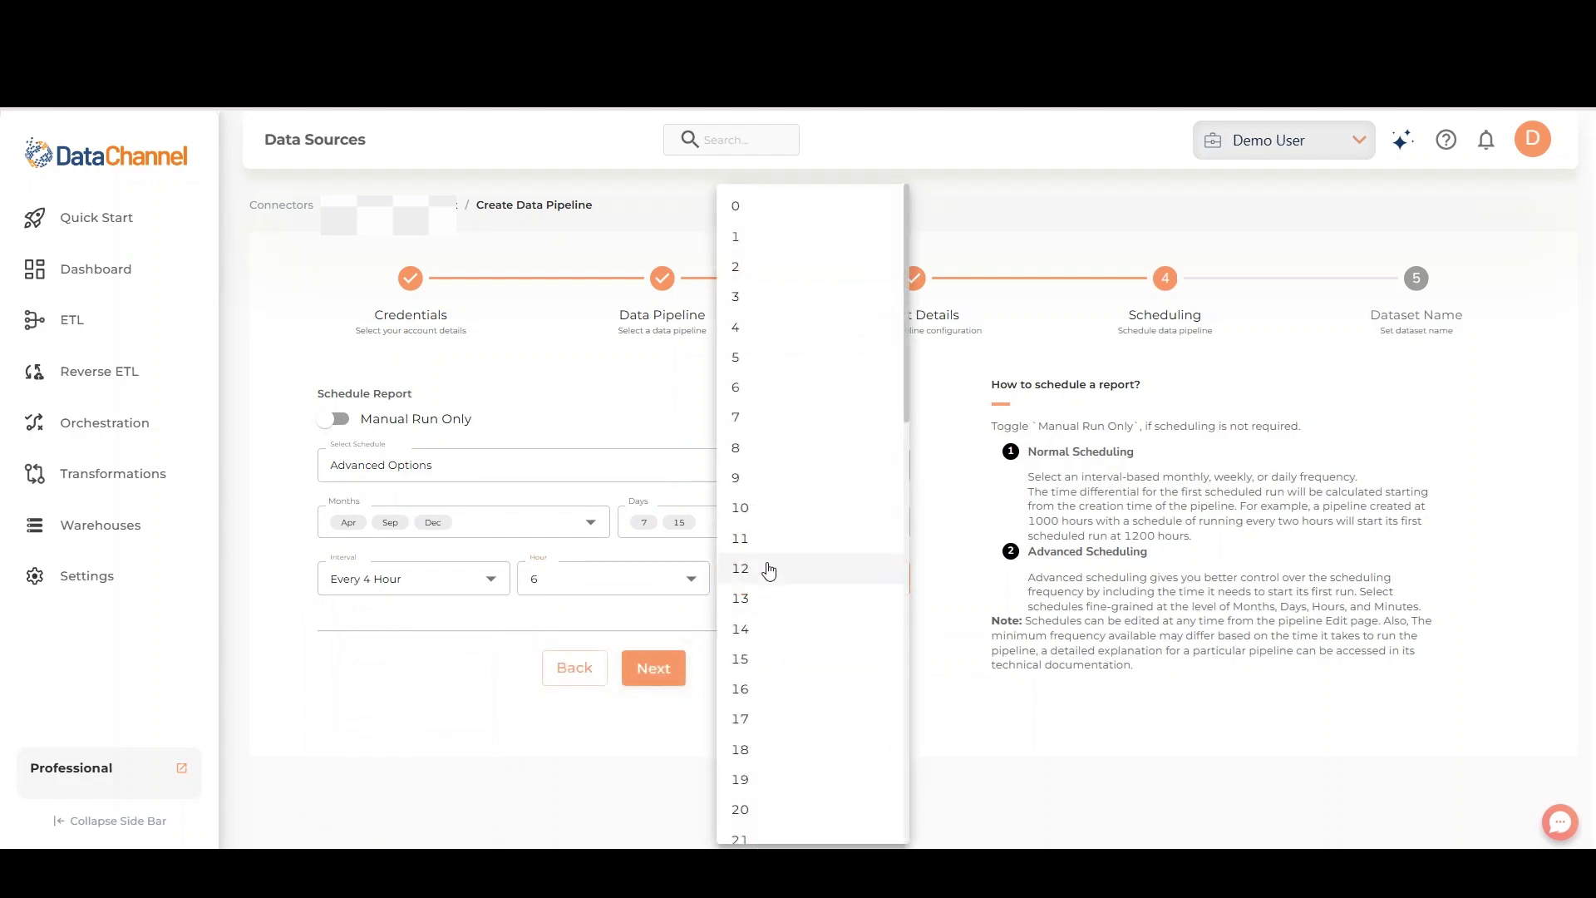
pyautogui.click(773, 663)
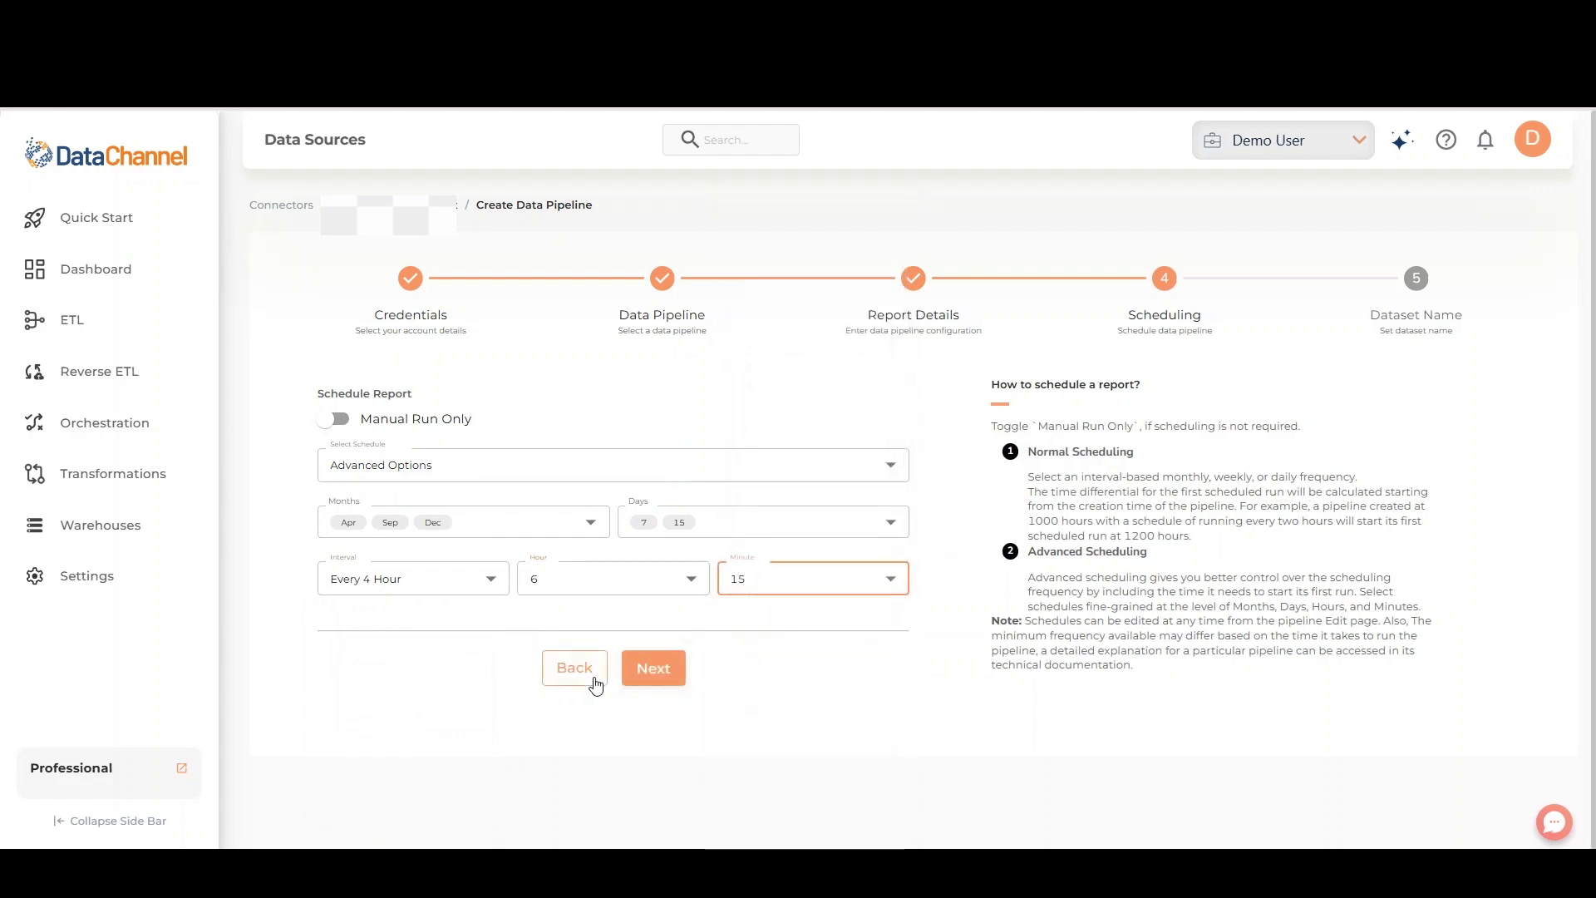
pyautogui.click(654, 670)
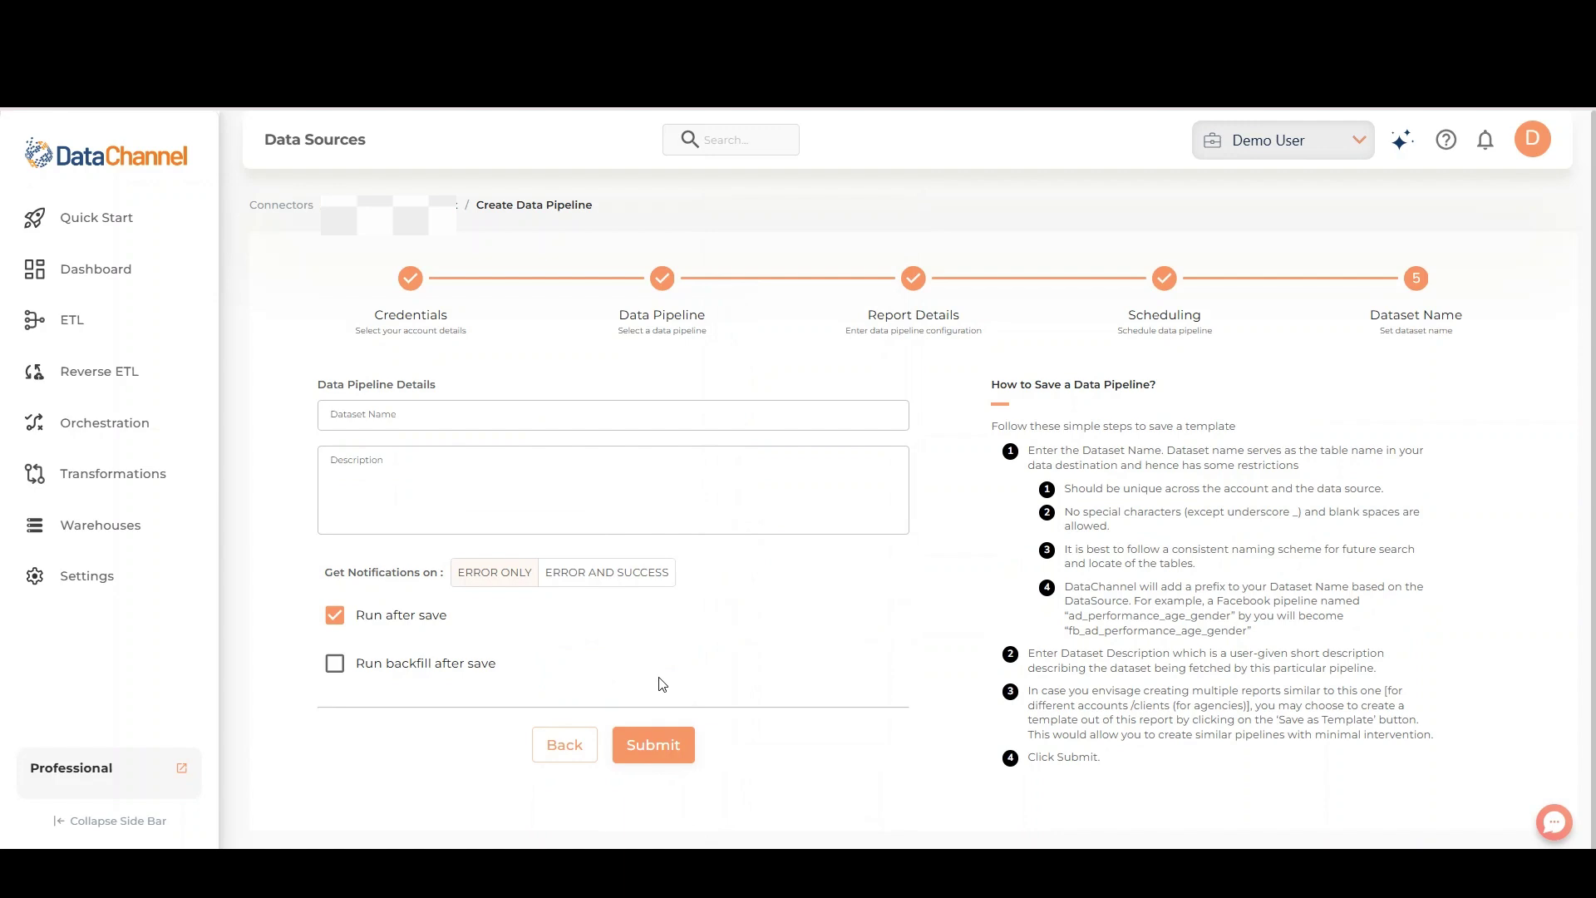
# Step: Enter dataset name 'Demo' and description 'This is a demo pipeline'
pyautogui.click(321, 415)
pyautogui.write('Demo')
pyautogui.click(414, 495)
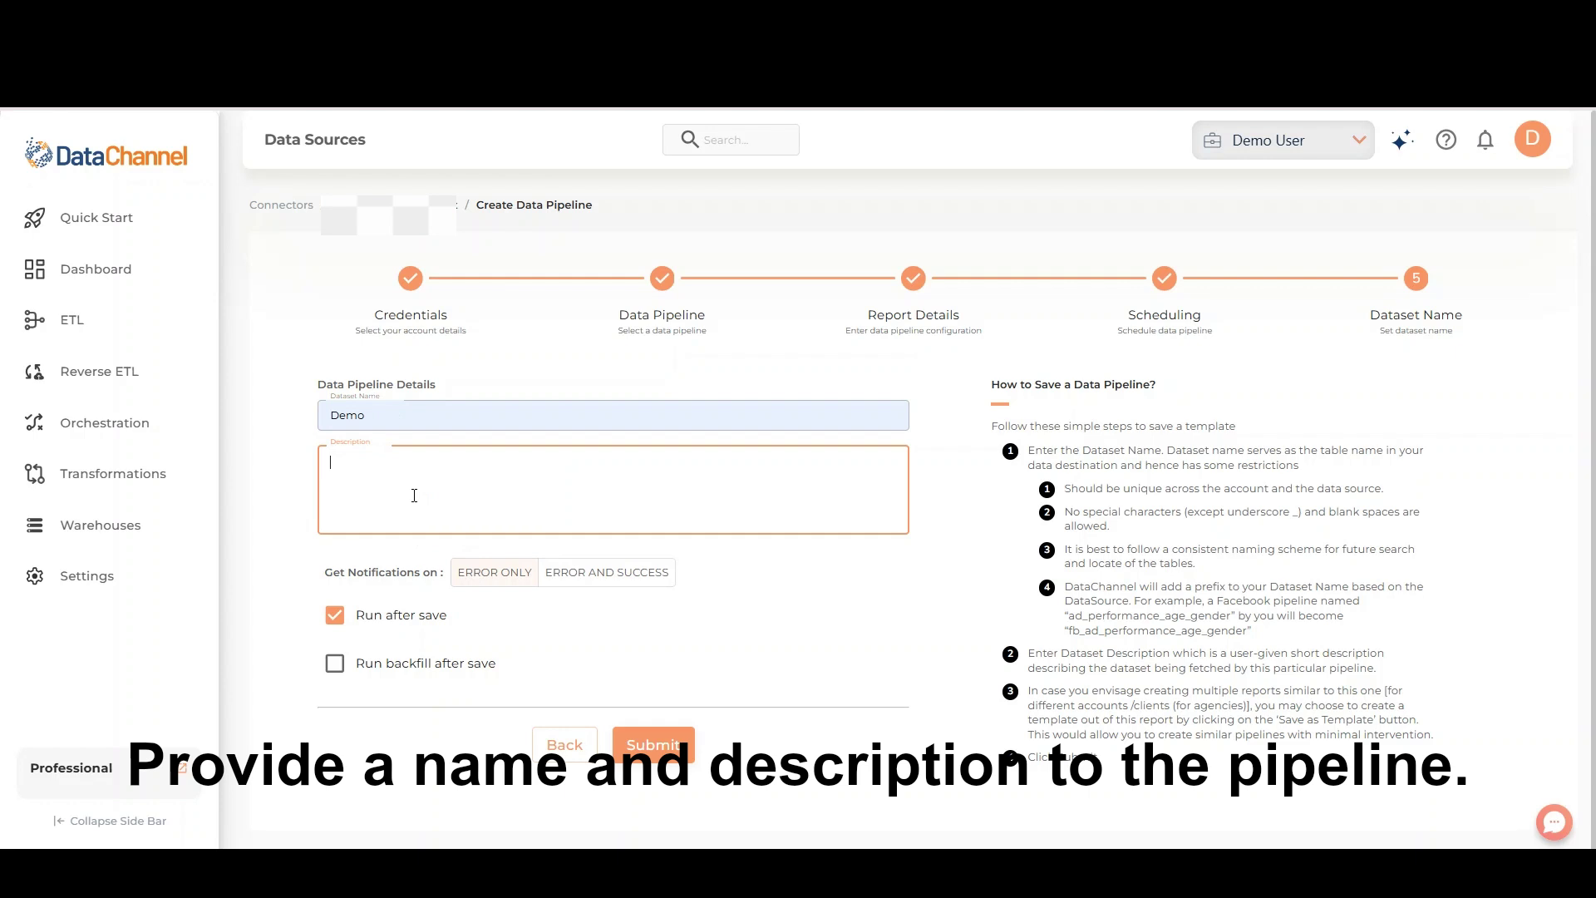
pyautogui.write('This')
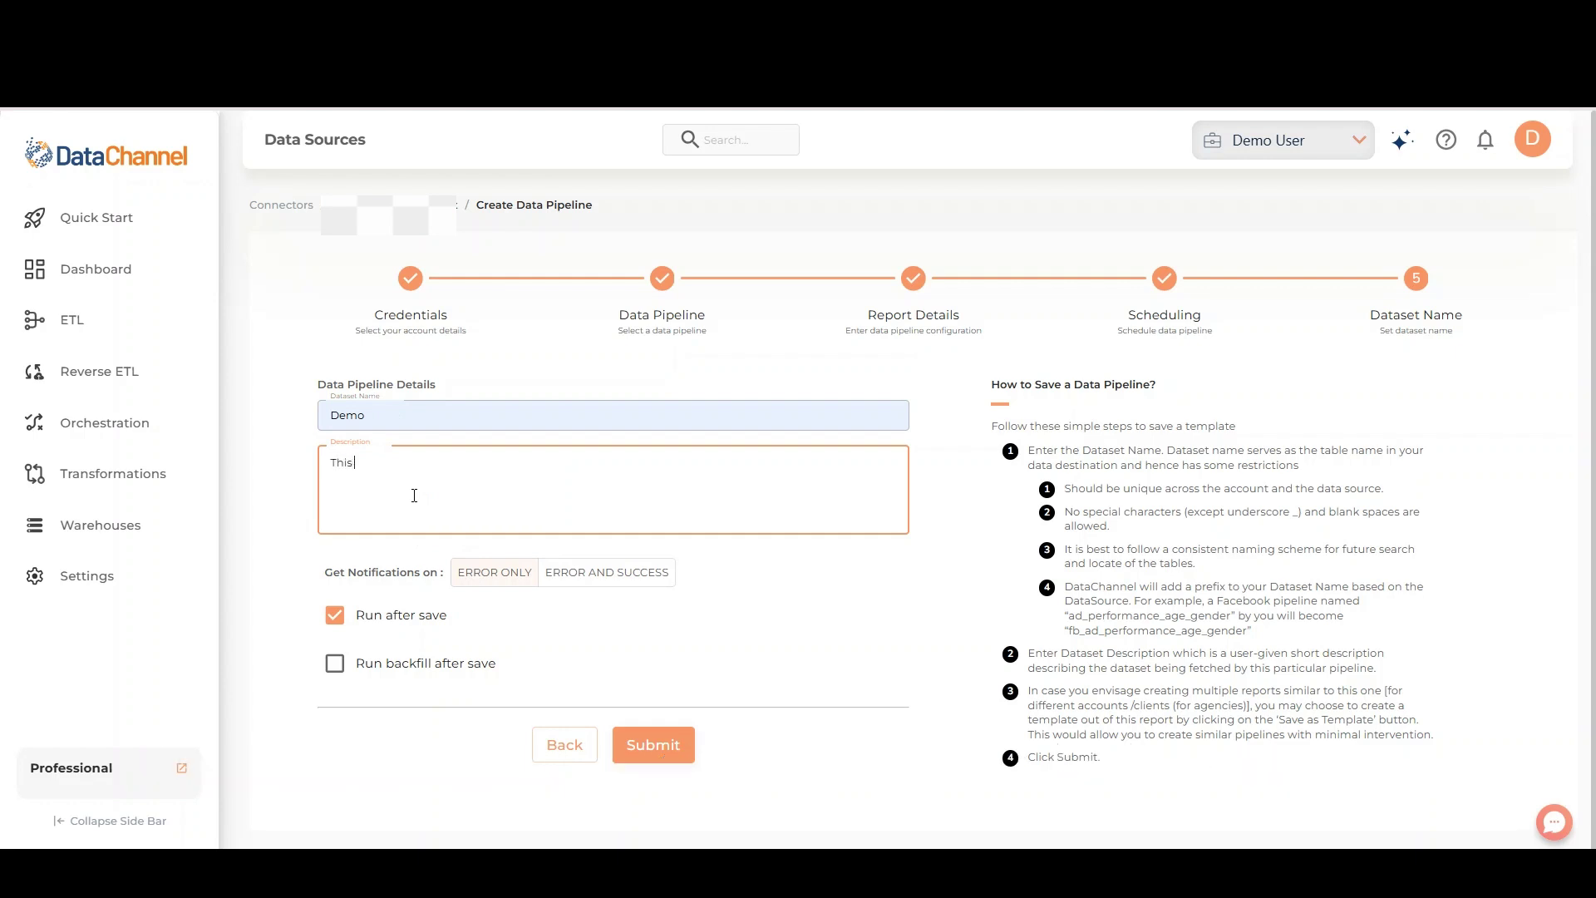
pyautogui.write(' is a demo pipeline')
# Step: Set notifications to ERROR AND SUCCESS, keep Run after save on without backfill, and submit
pyautogui.click(589, 576)
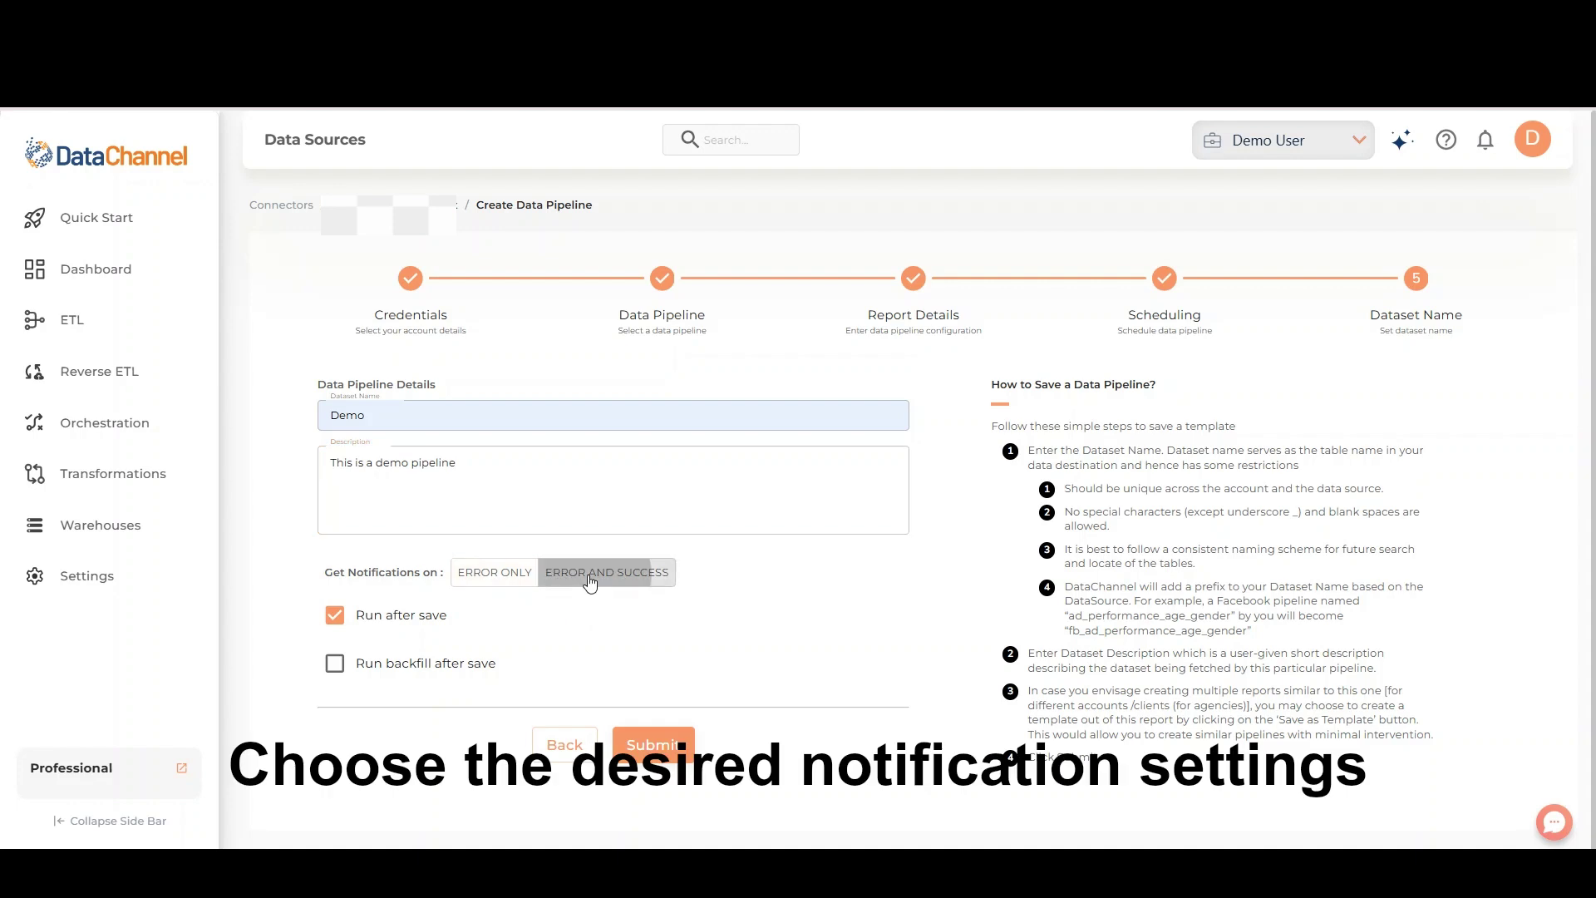
pyautogui.click(468, 573)
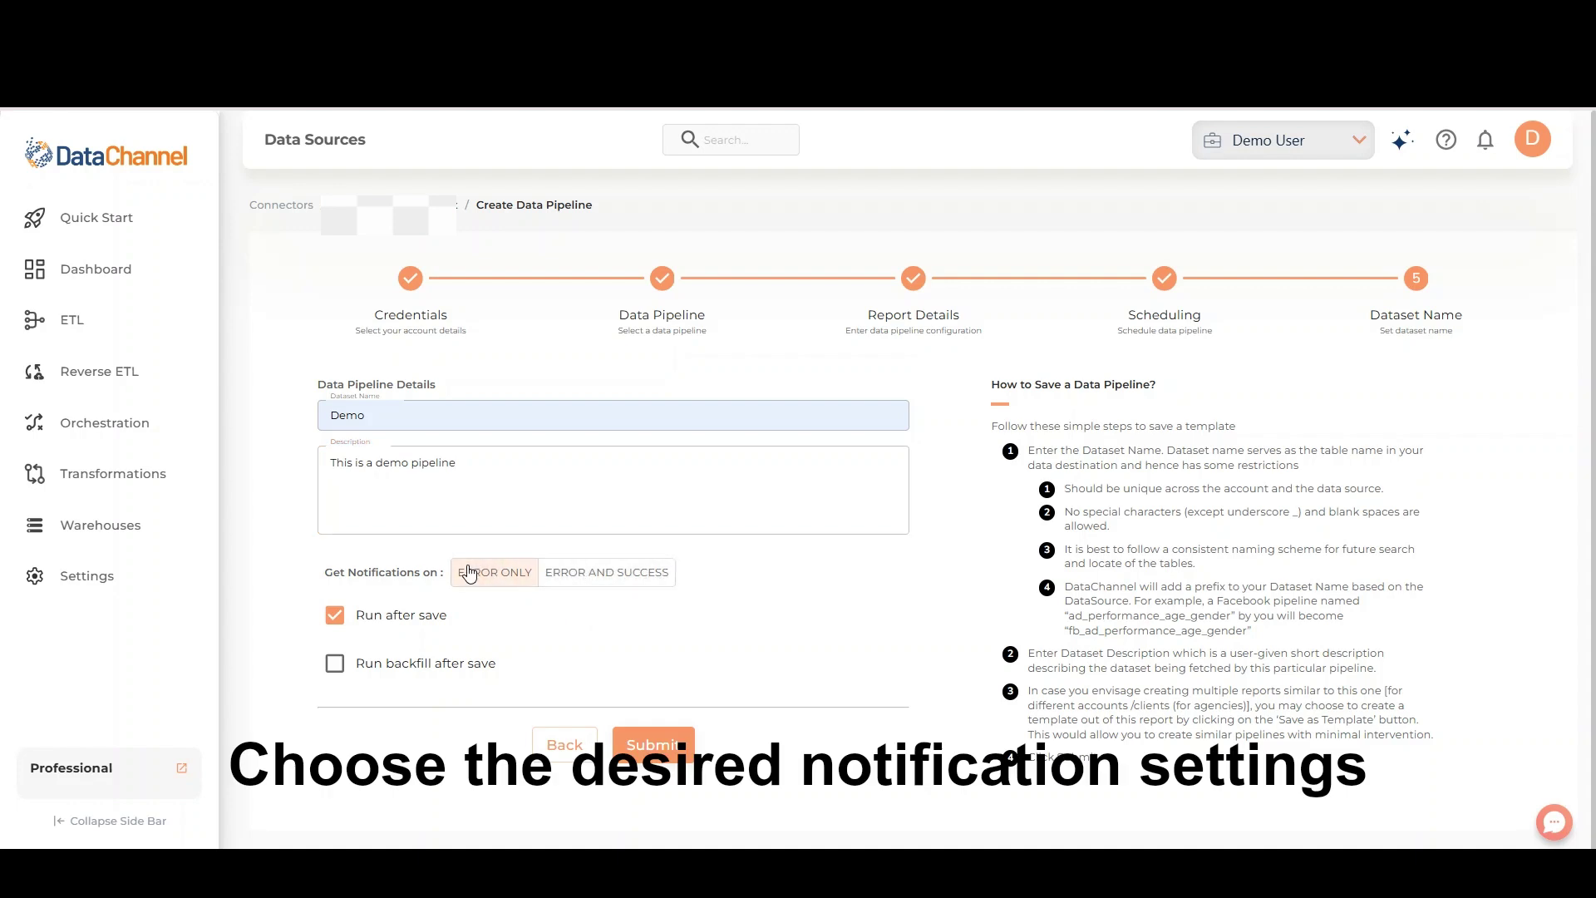
pyautogui.click(584, 574)
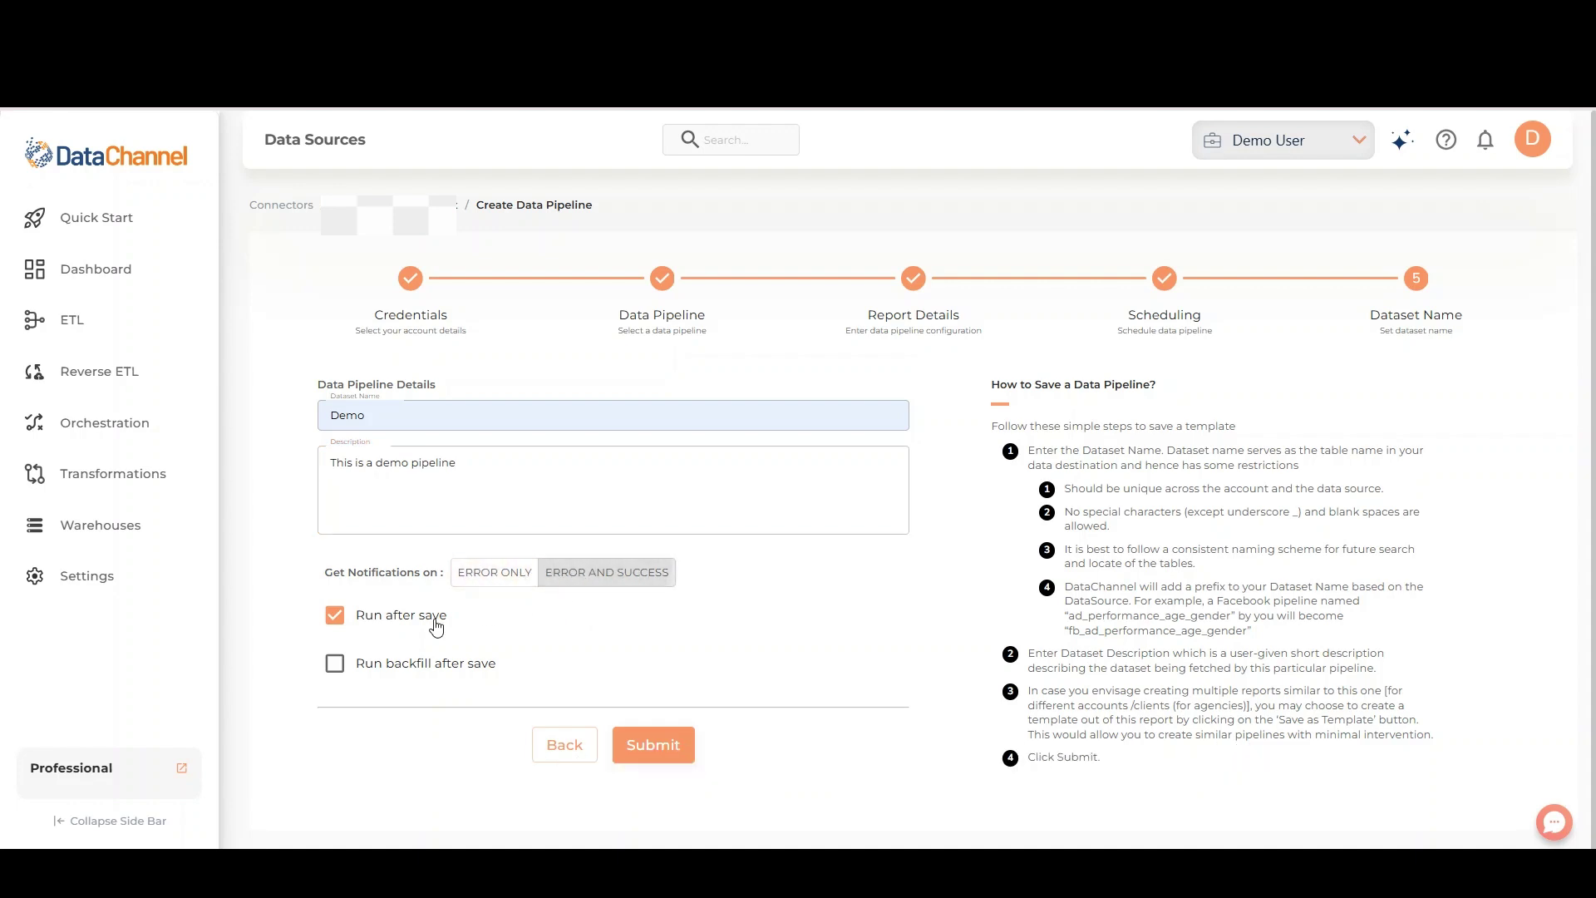
pyautogui.click(334, 624)
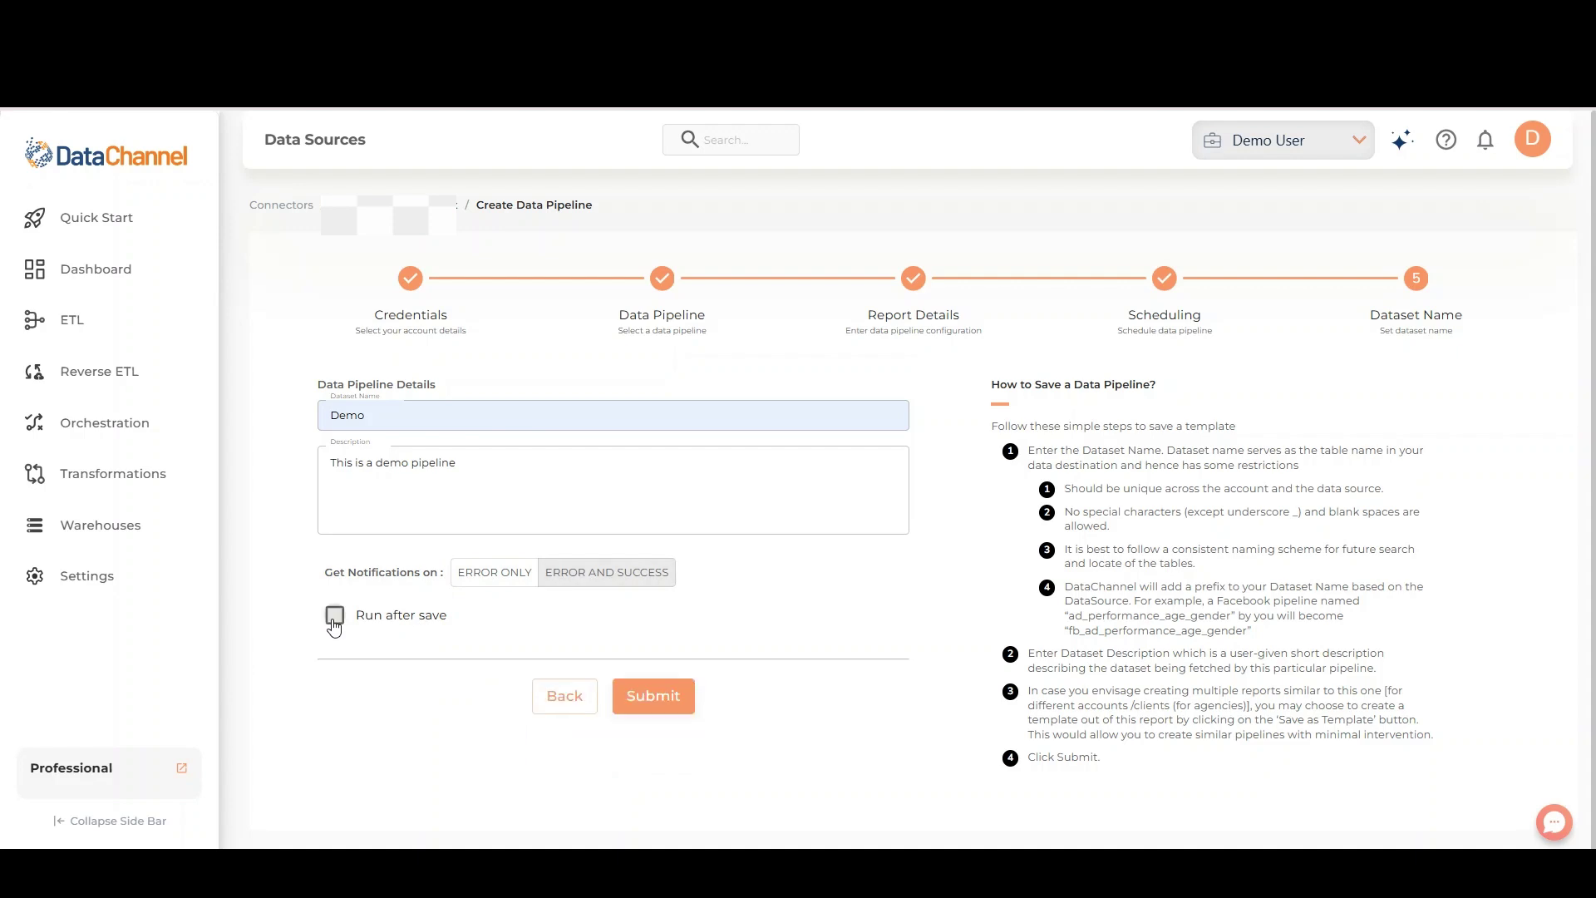
pyautogui.click(334, 616)
pyautogui.click(334, 664)
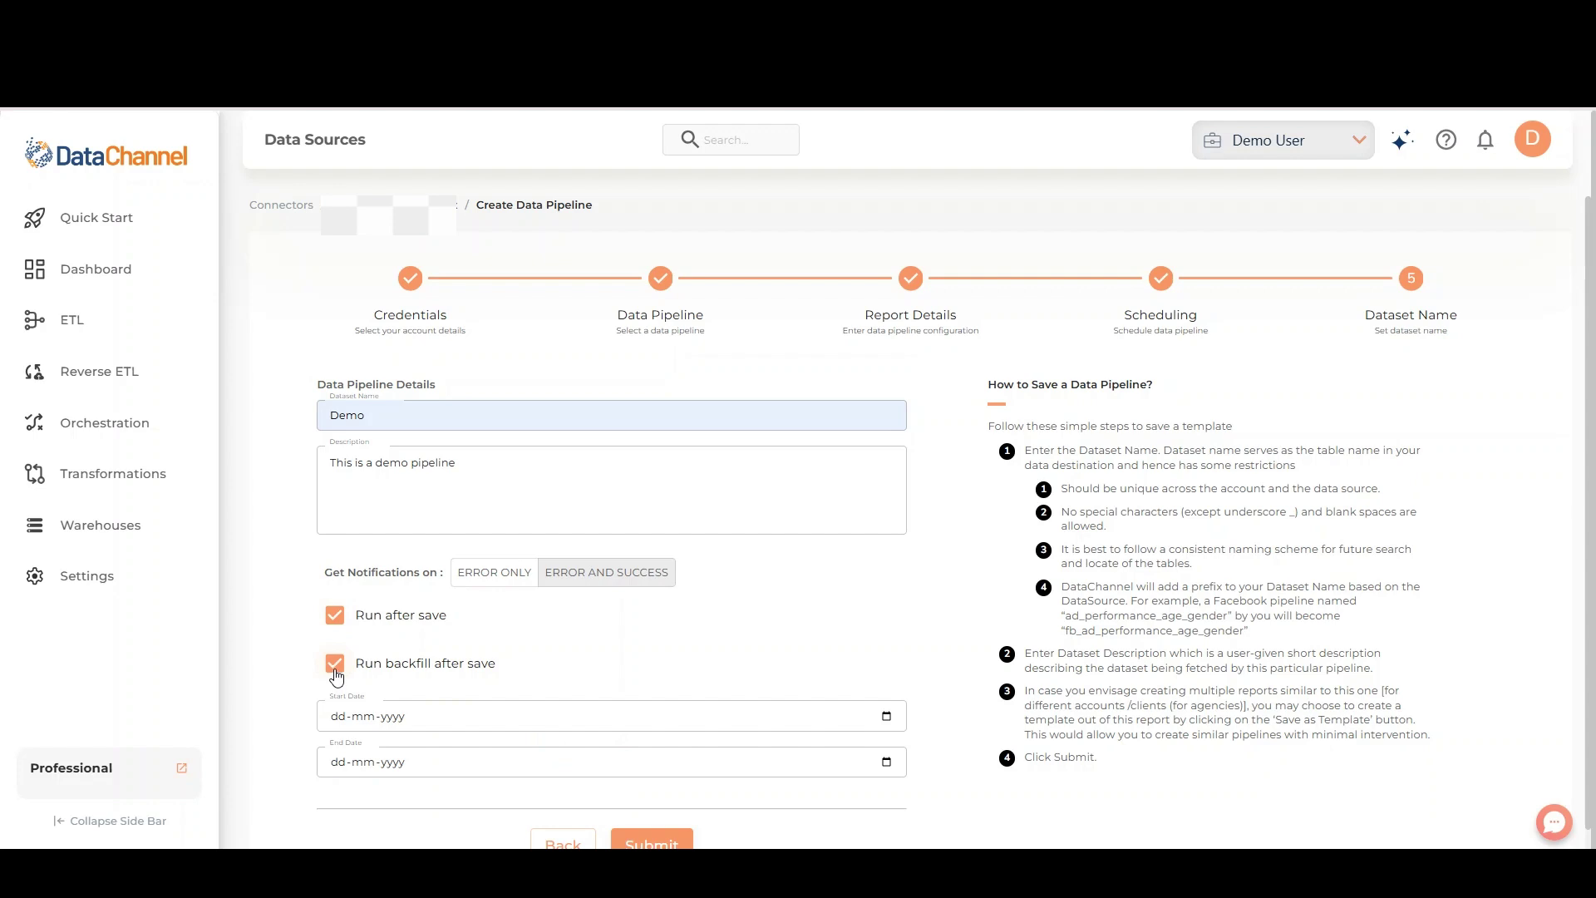
pyautogui.click(334, 665)
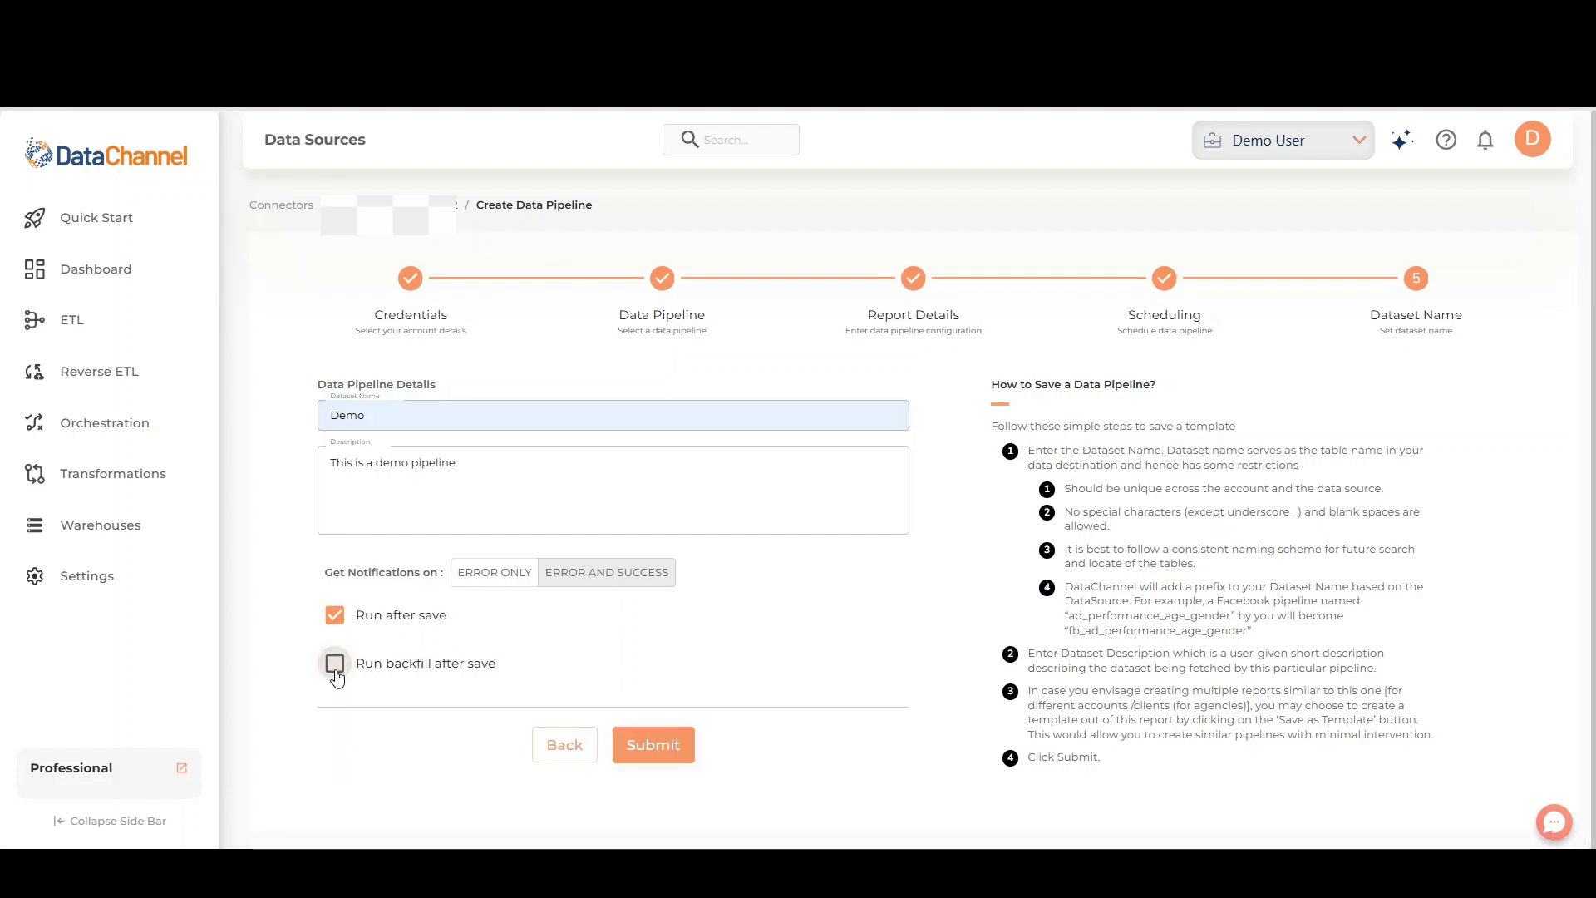
pyautogui.click(667, 747)
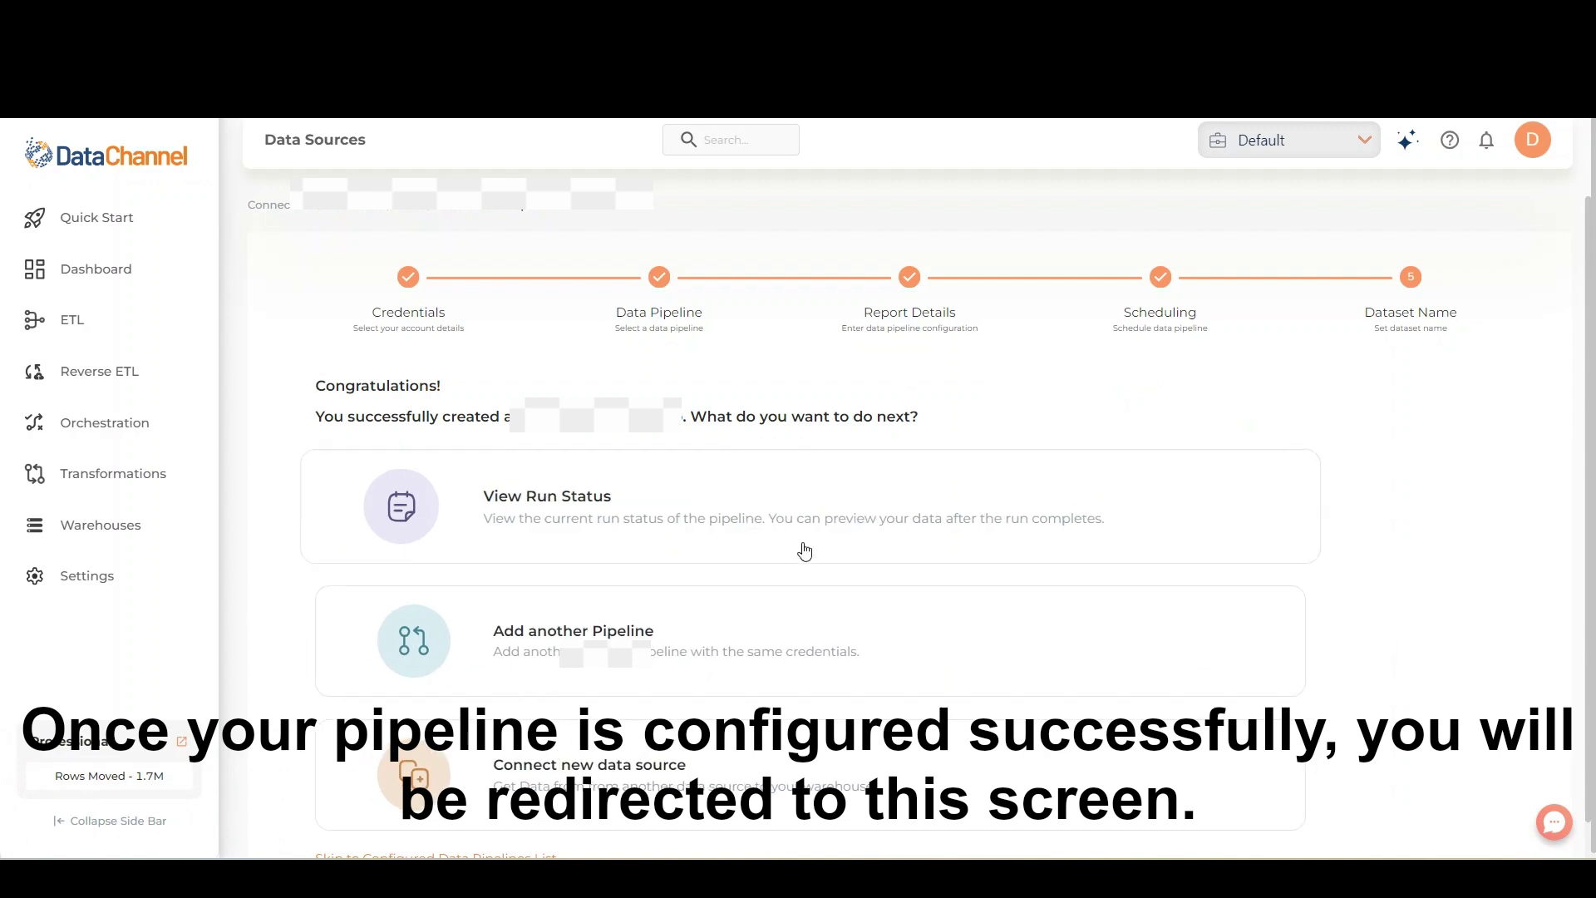
# Step: Open the pipeline's run status and view the logs of its latest successful run
pyautogui.click(1075, 513)
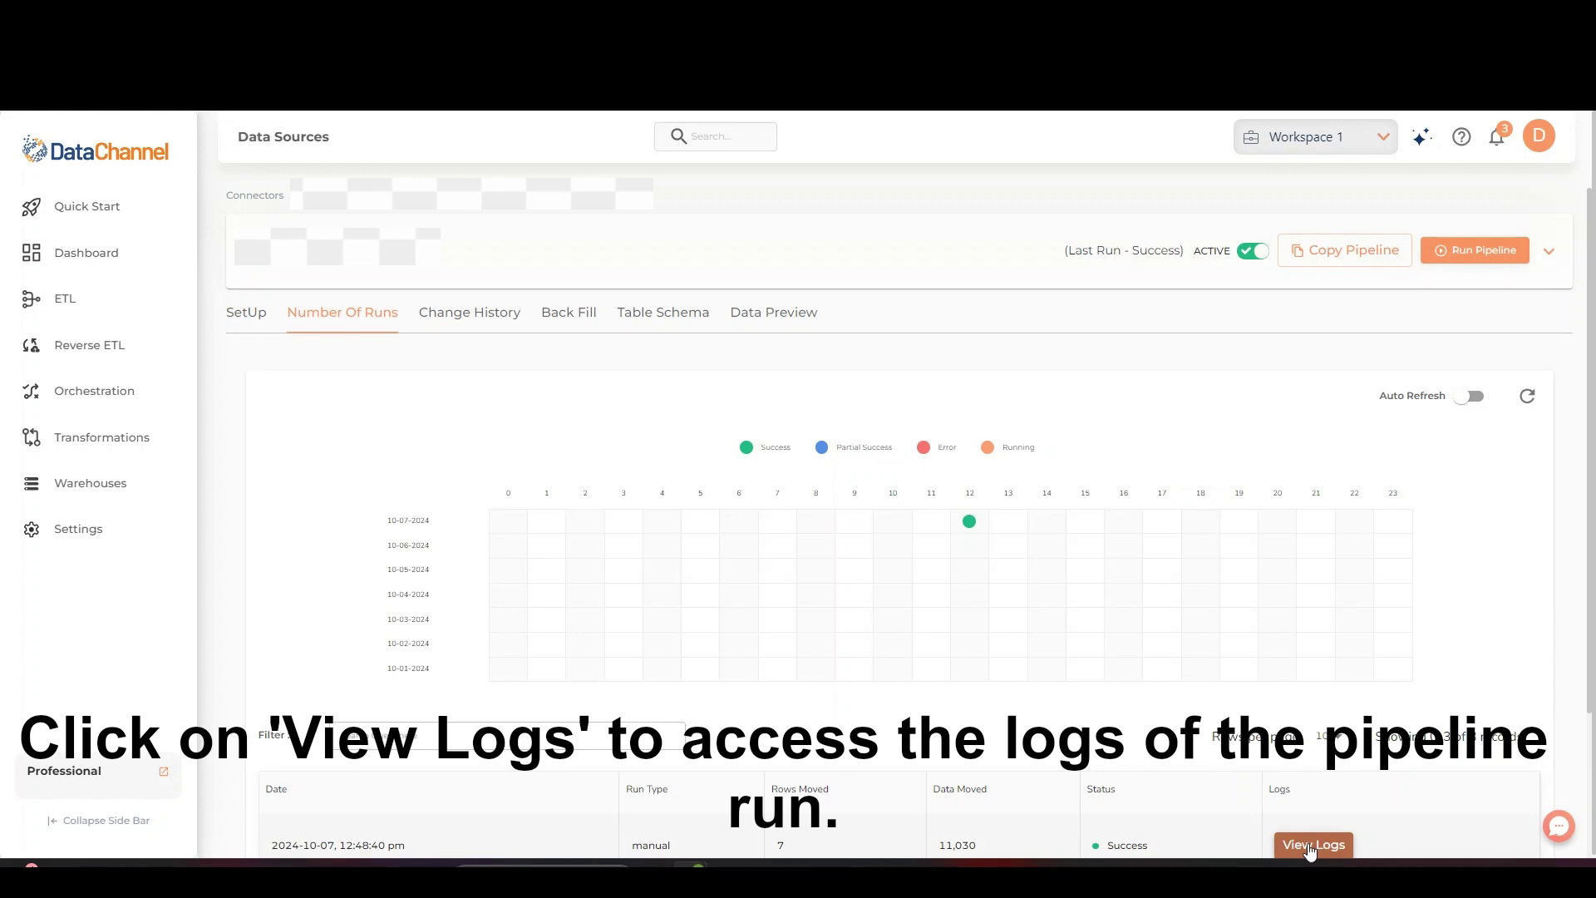
pyautogui.click(1310, 846)
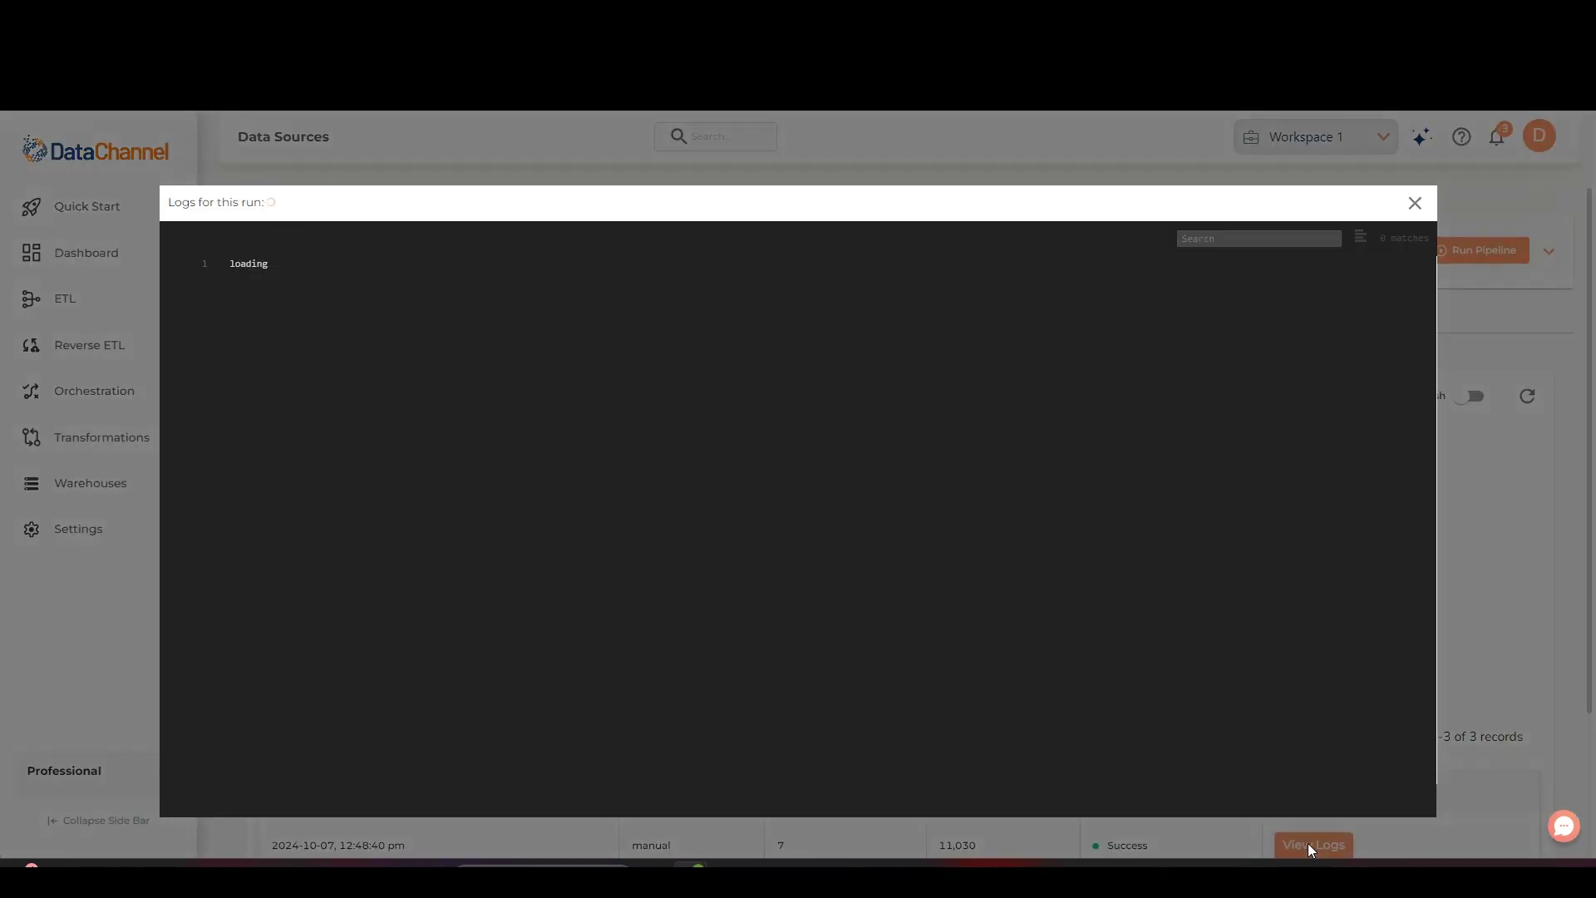